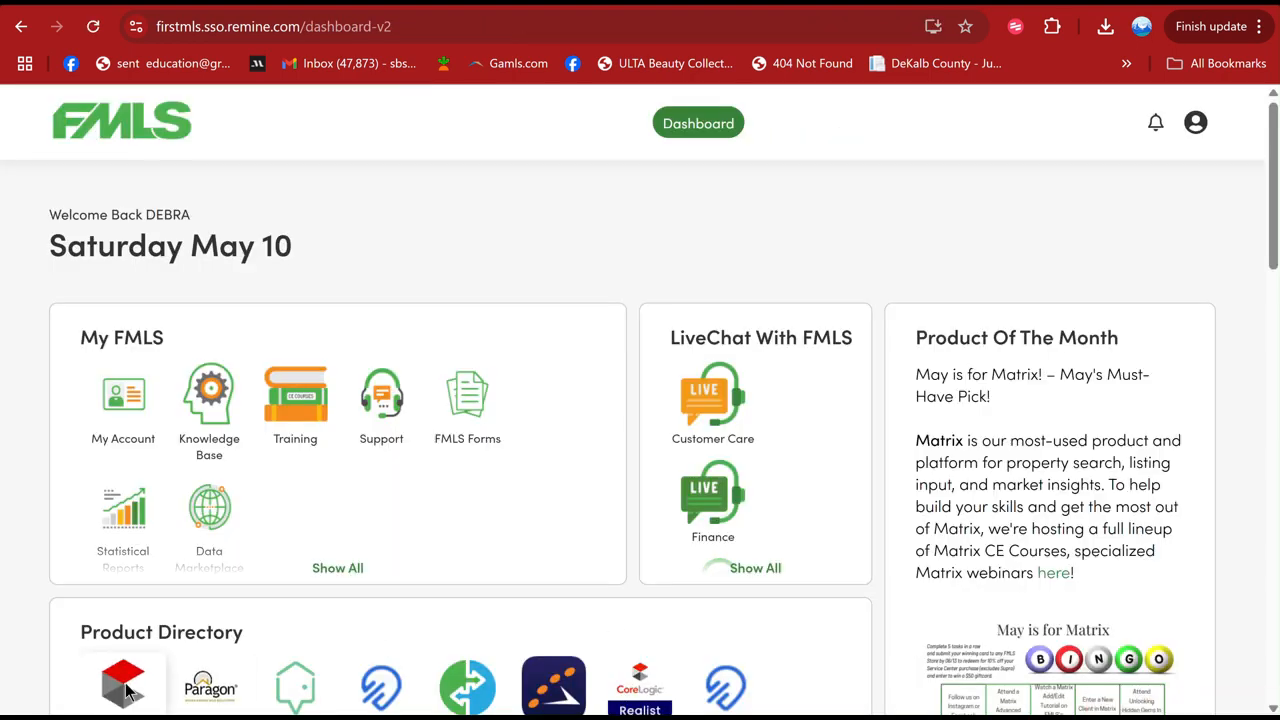
- Open Matrix and run an Express Search for the property by its street number and its street name ending in an asterisk wildcard
left_click(125, 689)
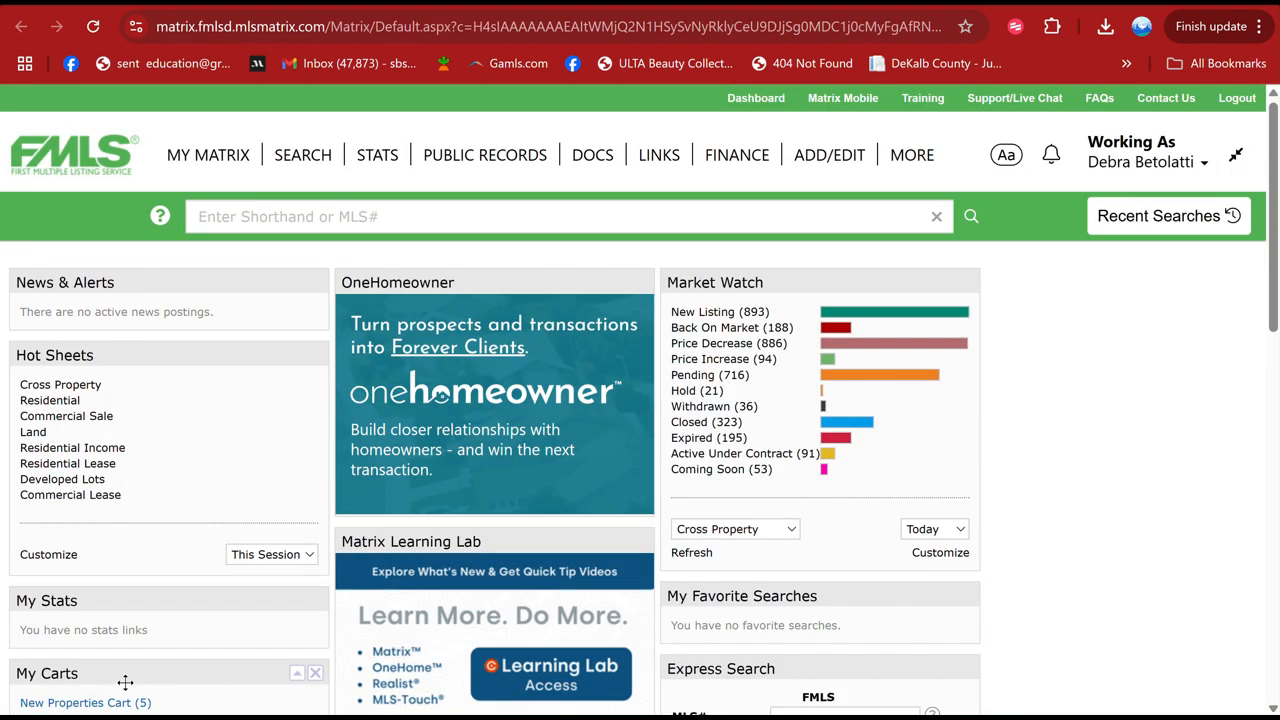
left_click_drag(1274, 272, 1249, 397)
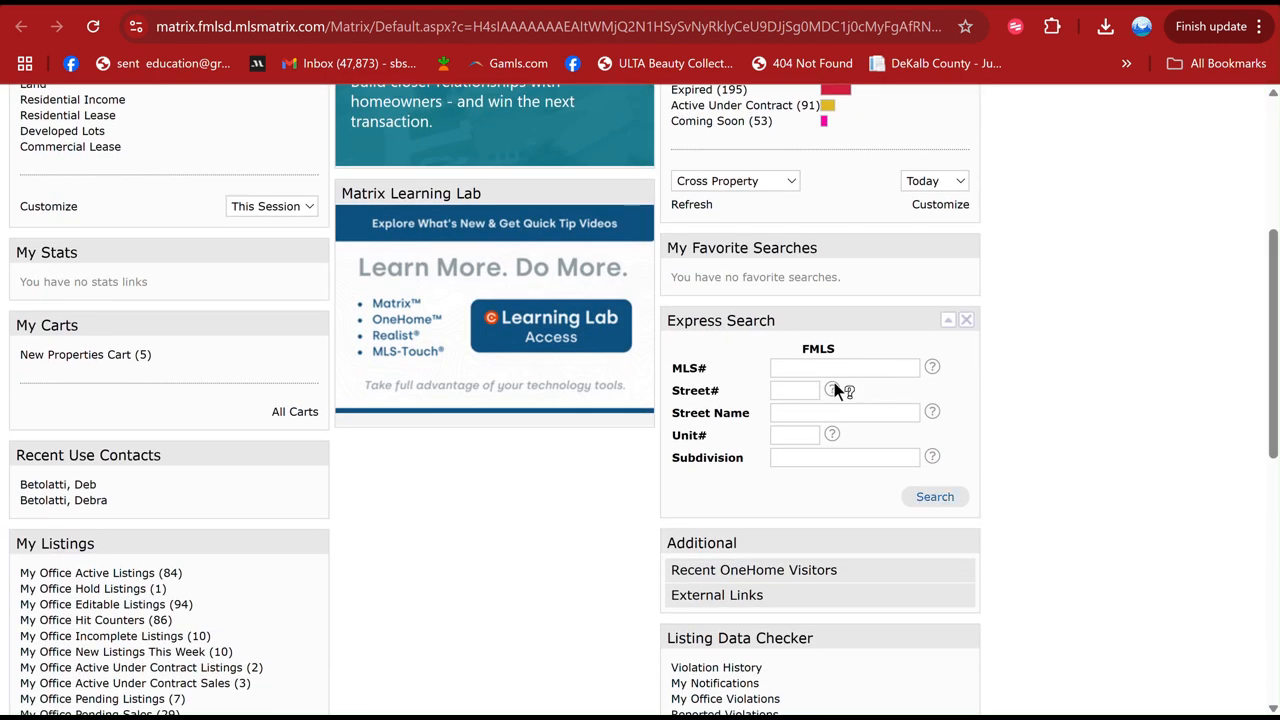
left_click(790, 391)
left_click(786, 392)
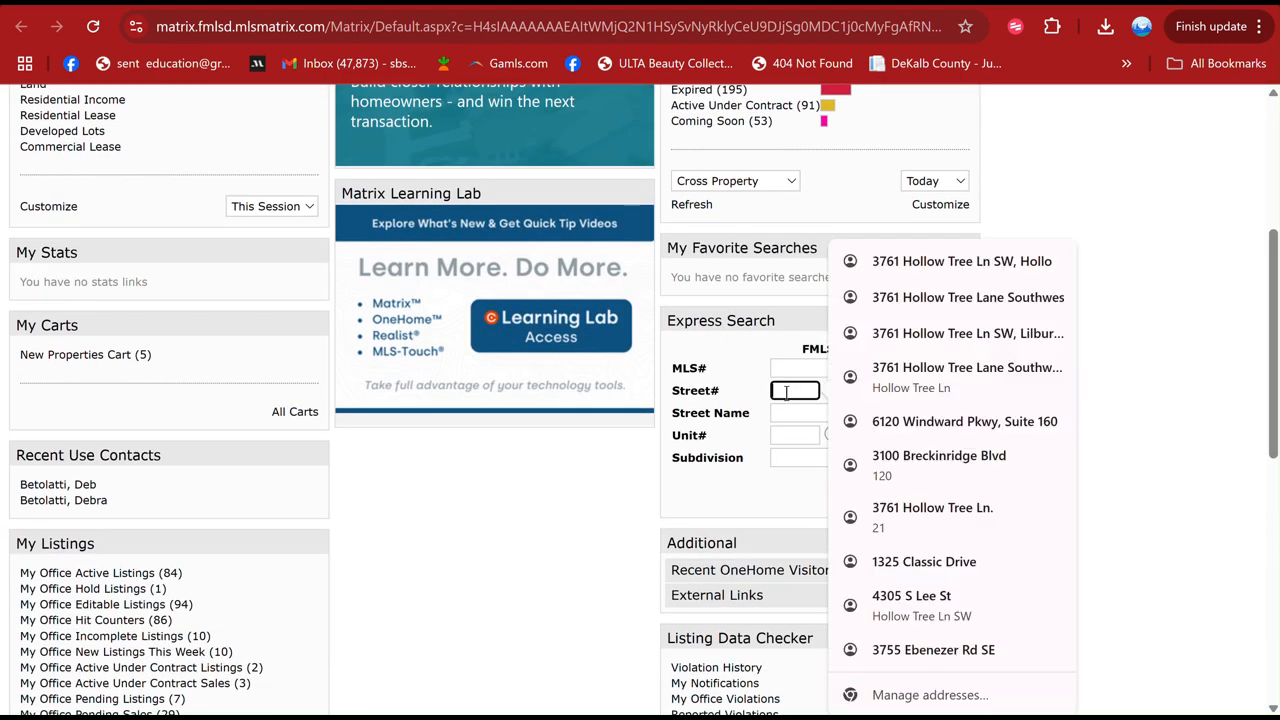
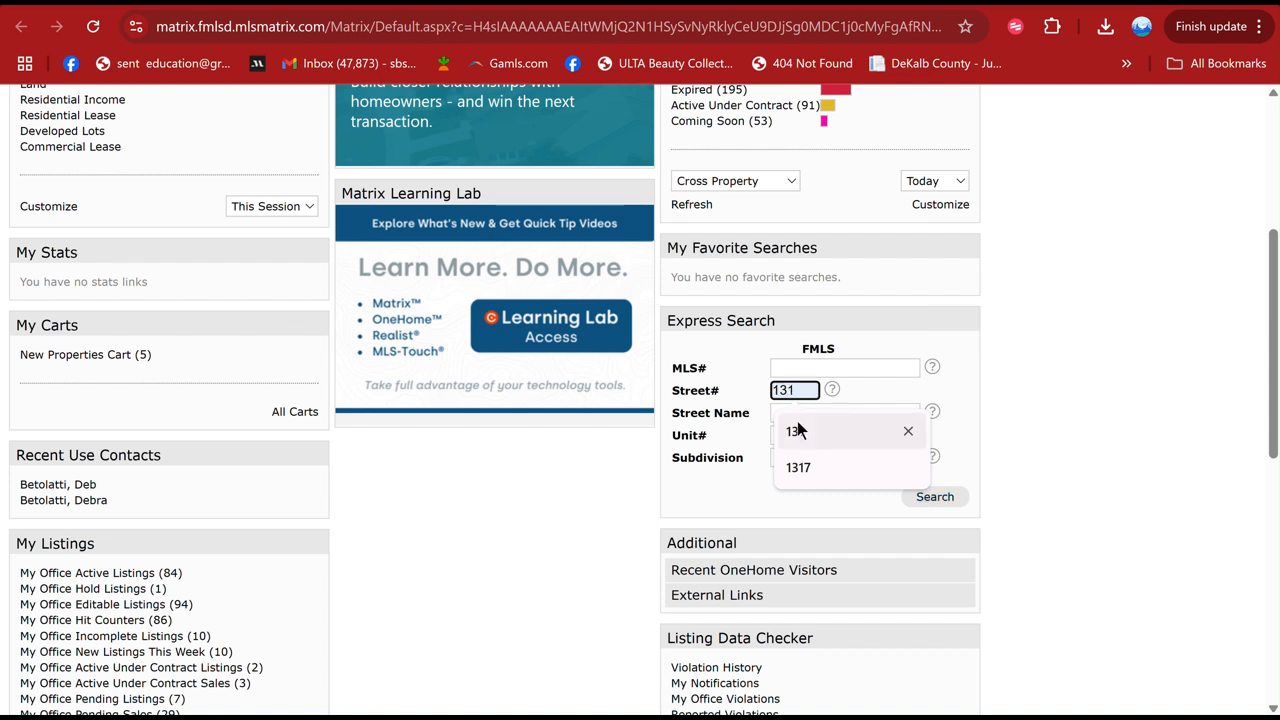
left_click(797, 421)
left_click(790, 413)
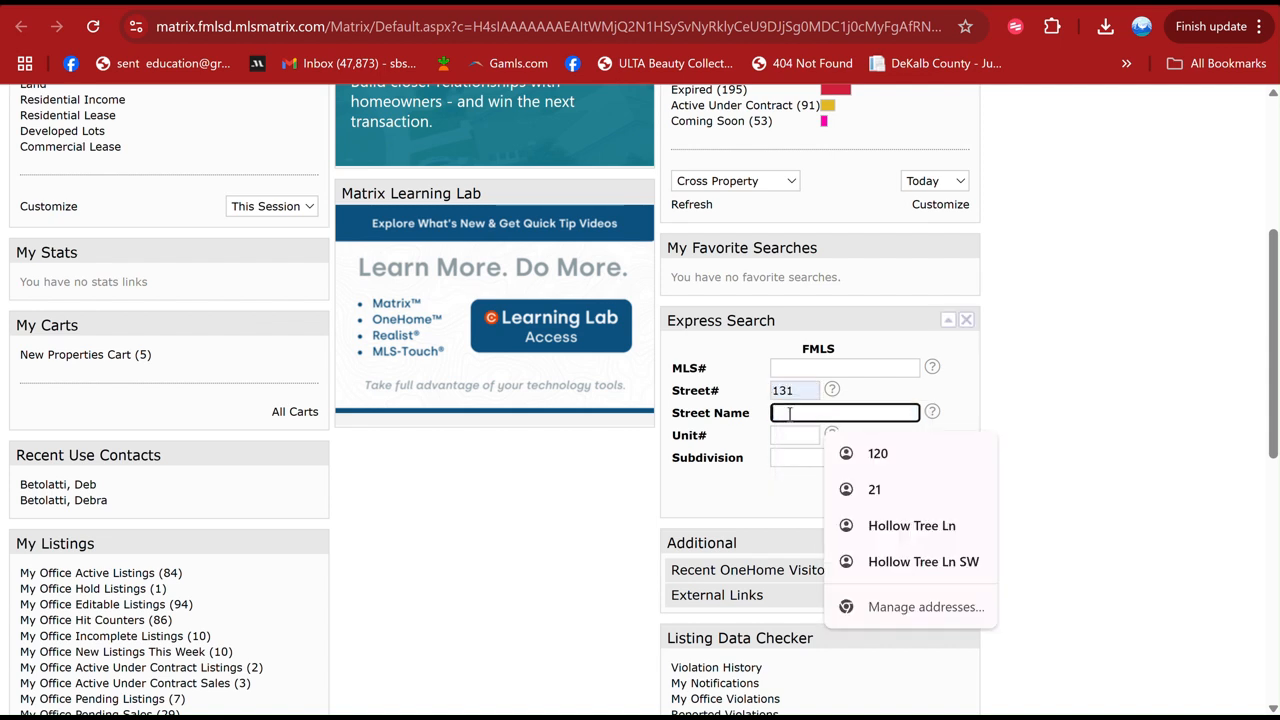
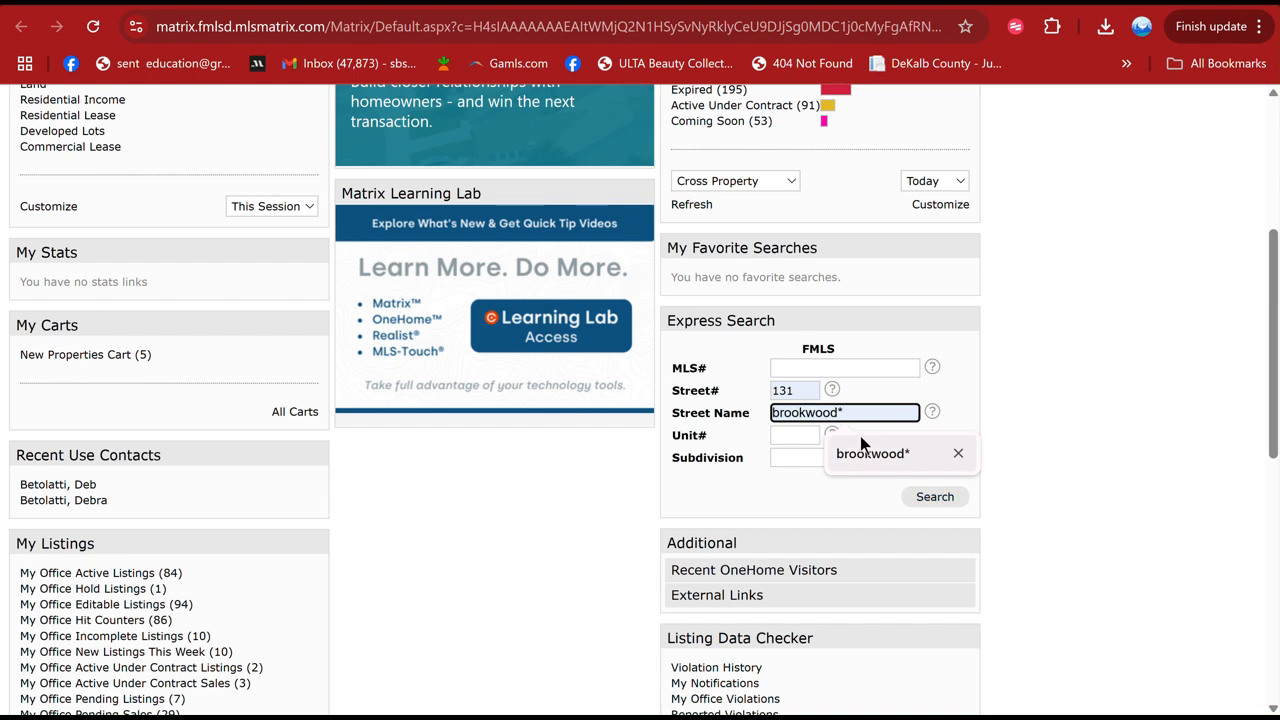
left_click(870, 453)
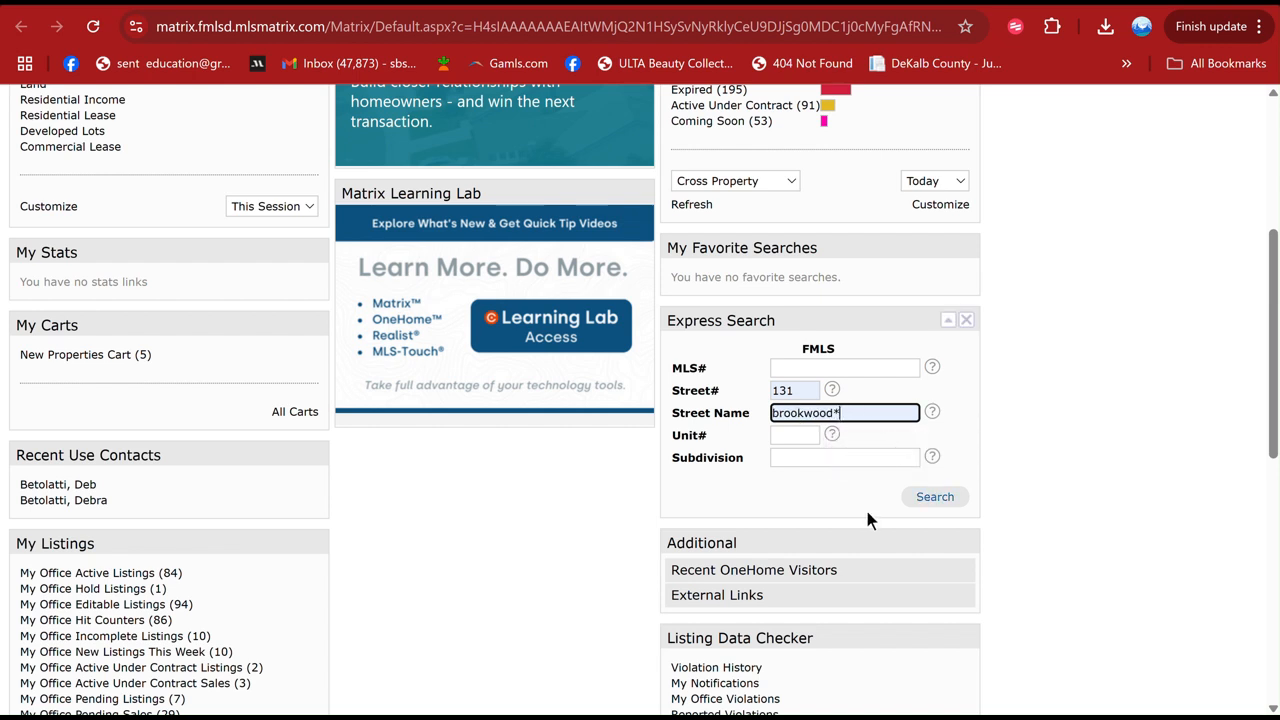
left_click(932, 495)
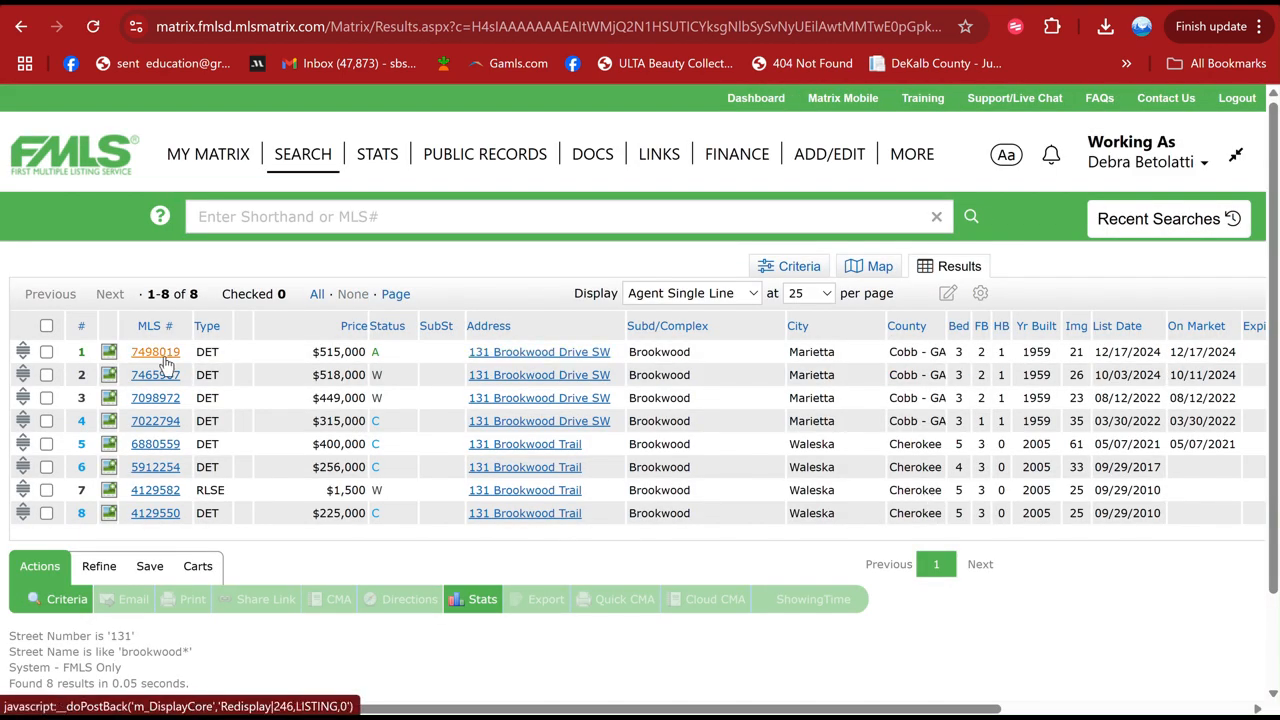
- Open the active listing from the results and create a Remine transaction from it as a sale representing the buying side
left_click(162, 356)
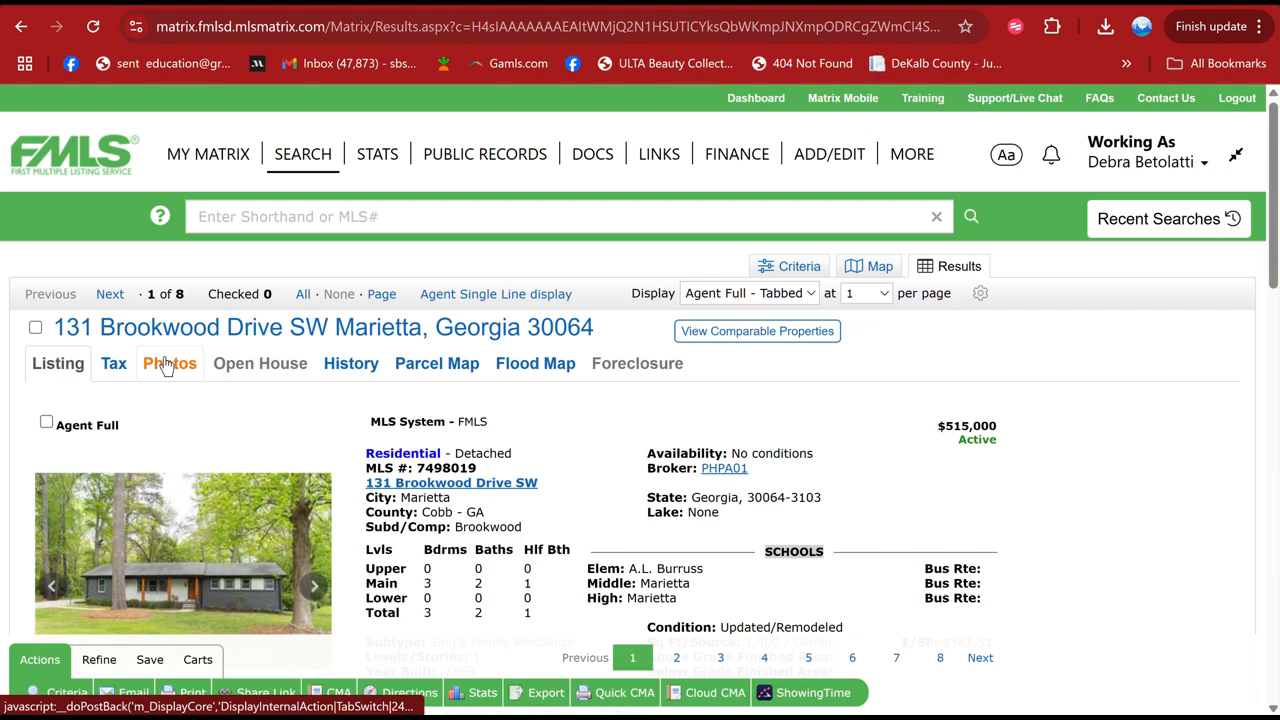
left_click_drag(1275, 268, 1250, 392)
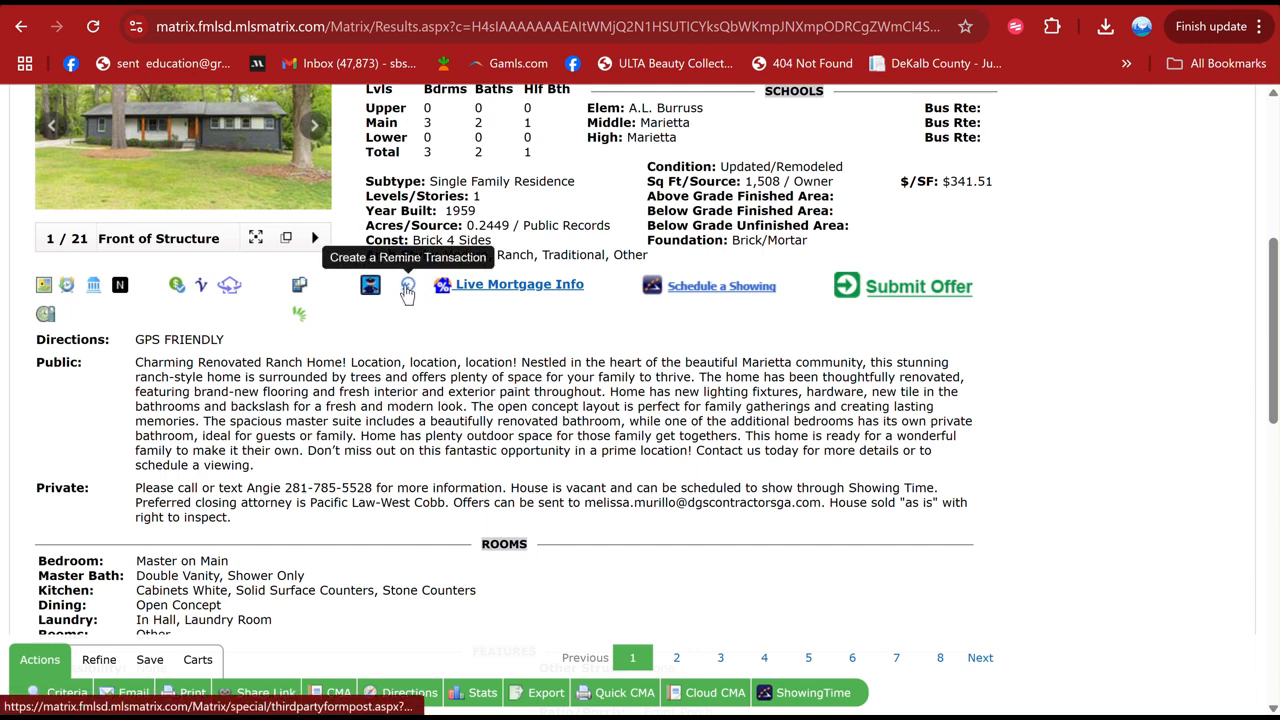
left_click(407, 286)
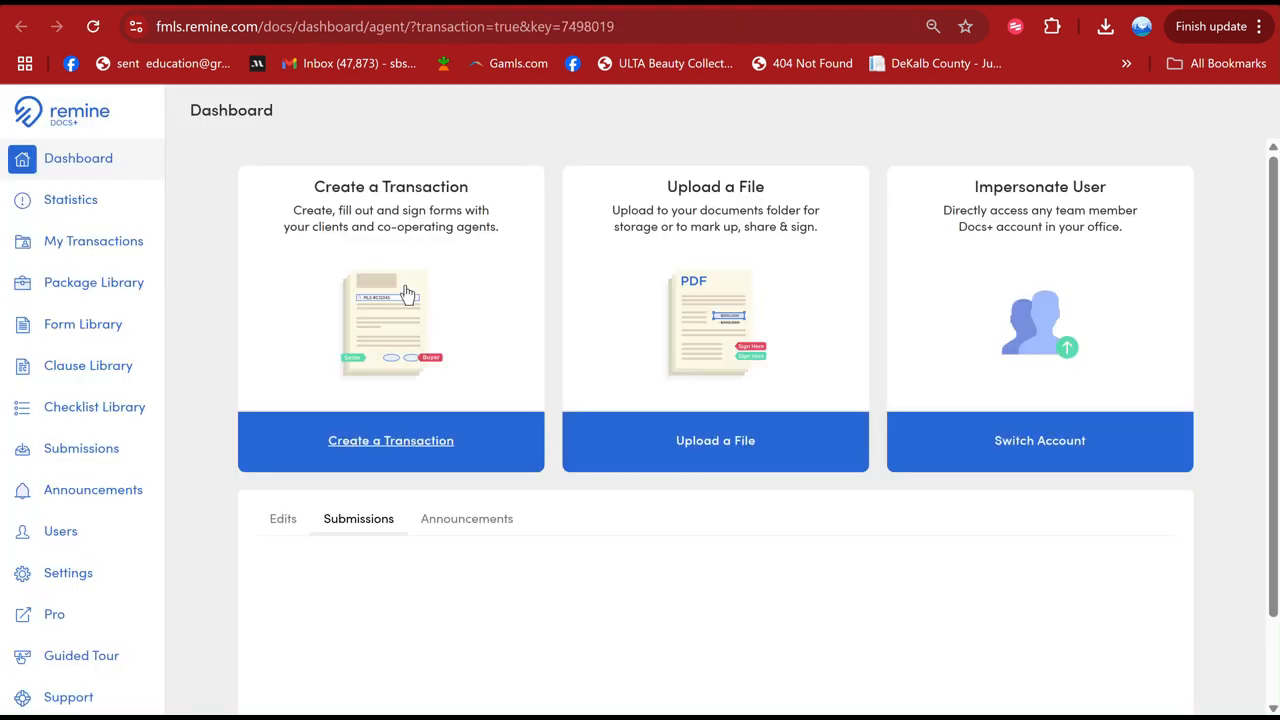
left_click(406, 292)
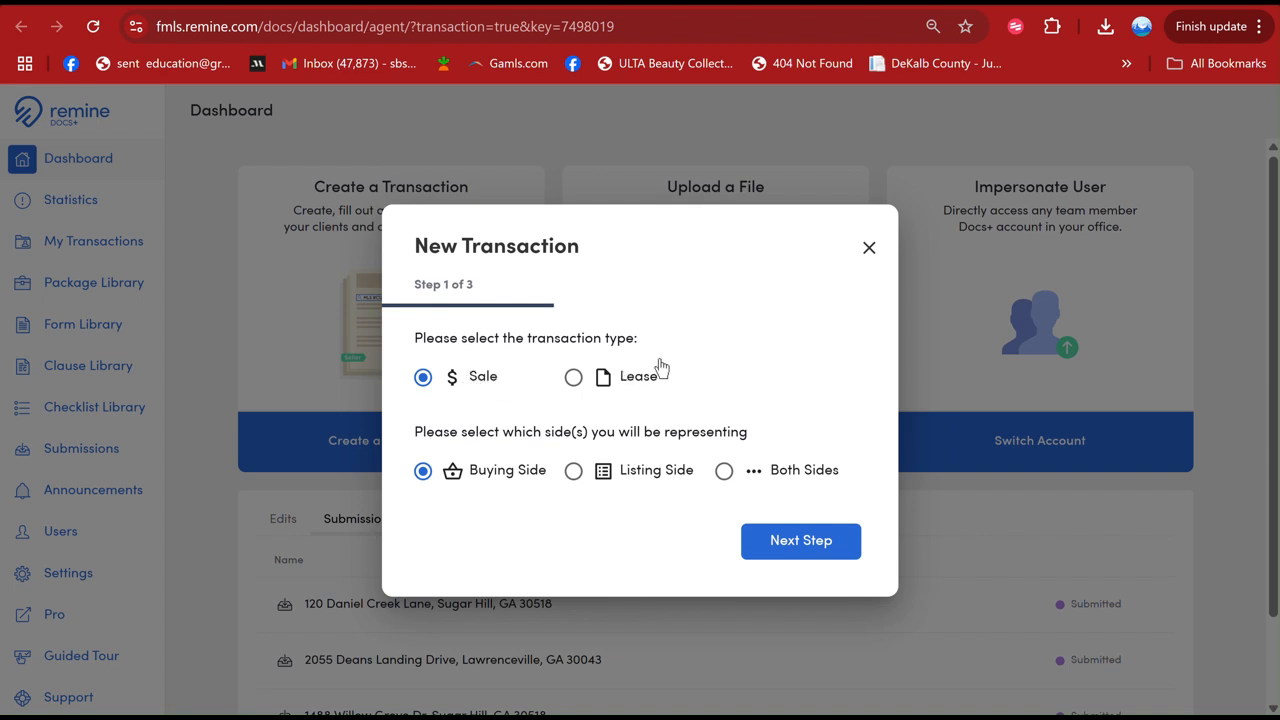
left_click(798, 552)
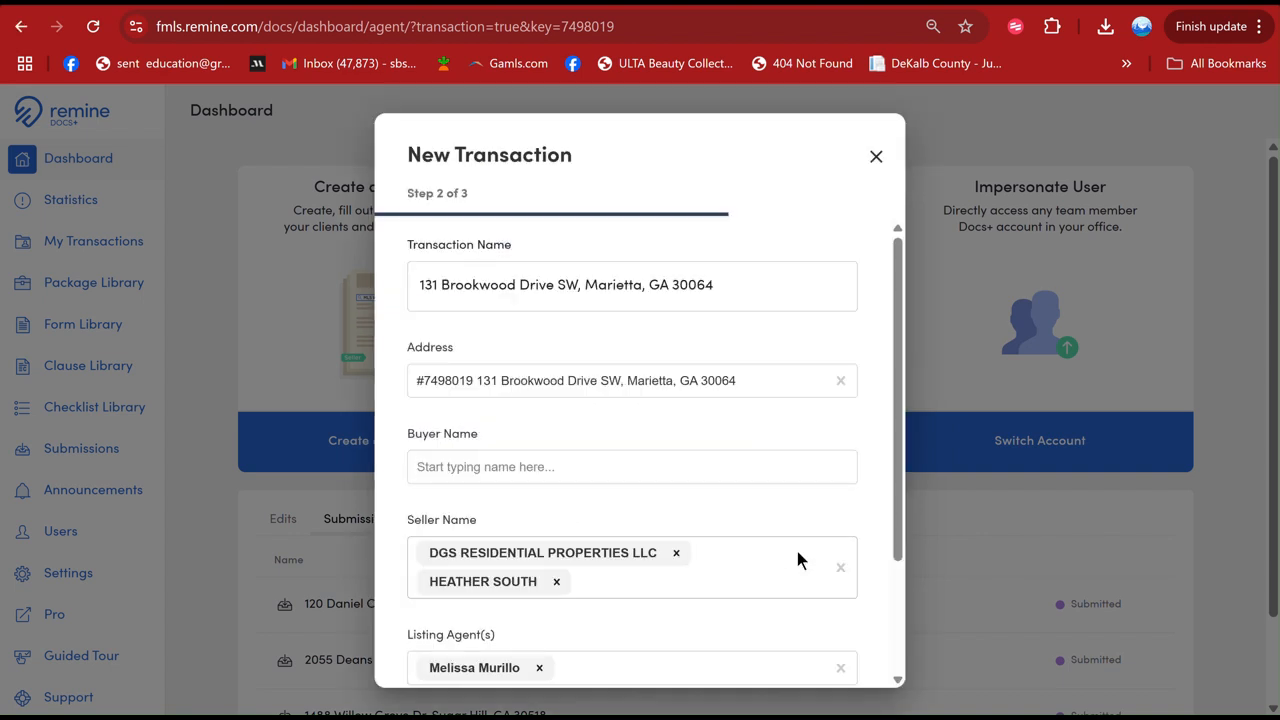
- Add the buyer's full name to the new transaction
left_click(578, 465)
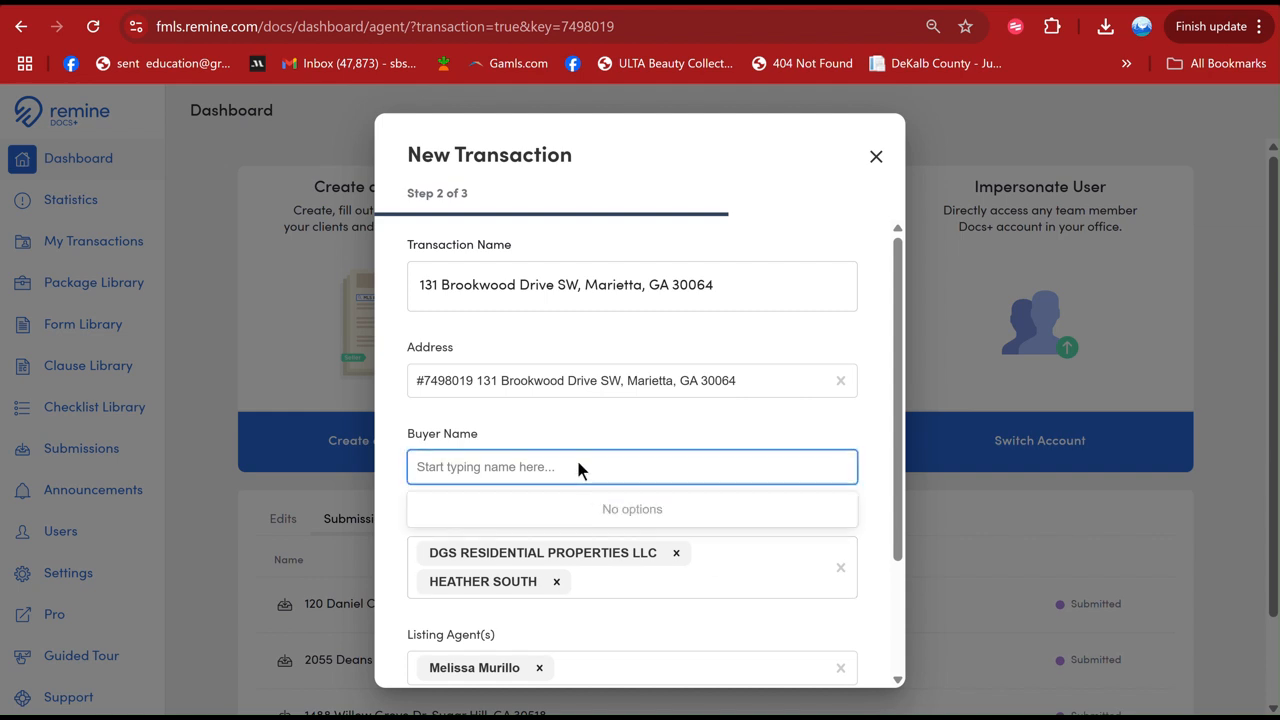
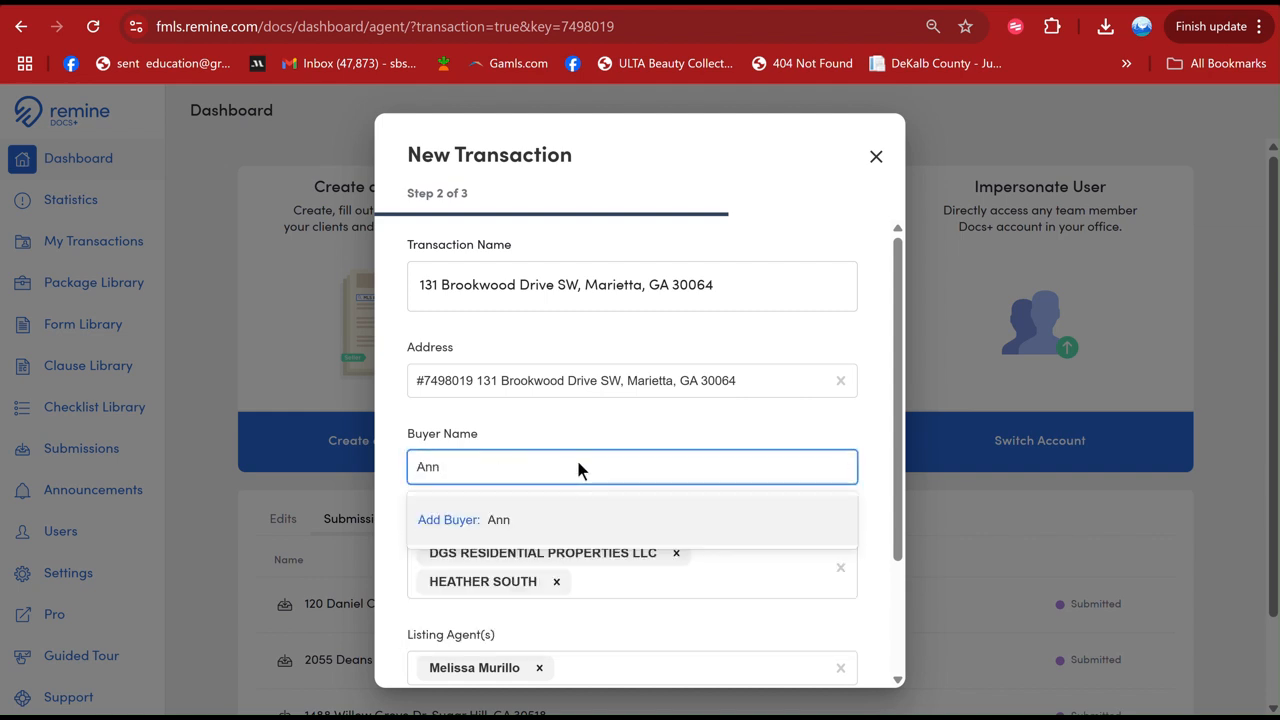
left_click(515, 518)
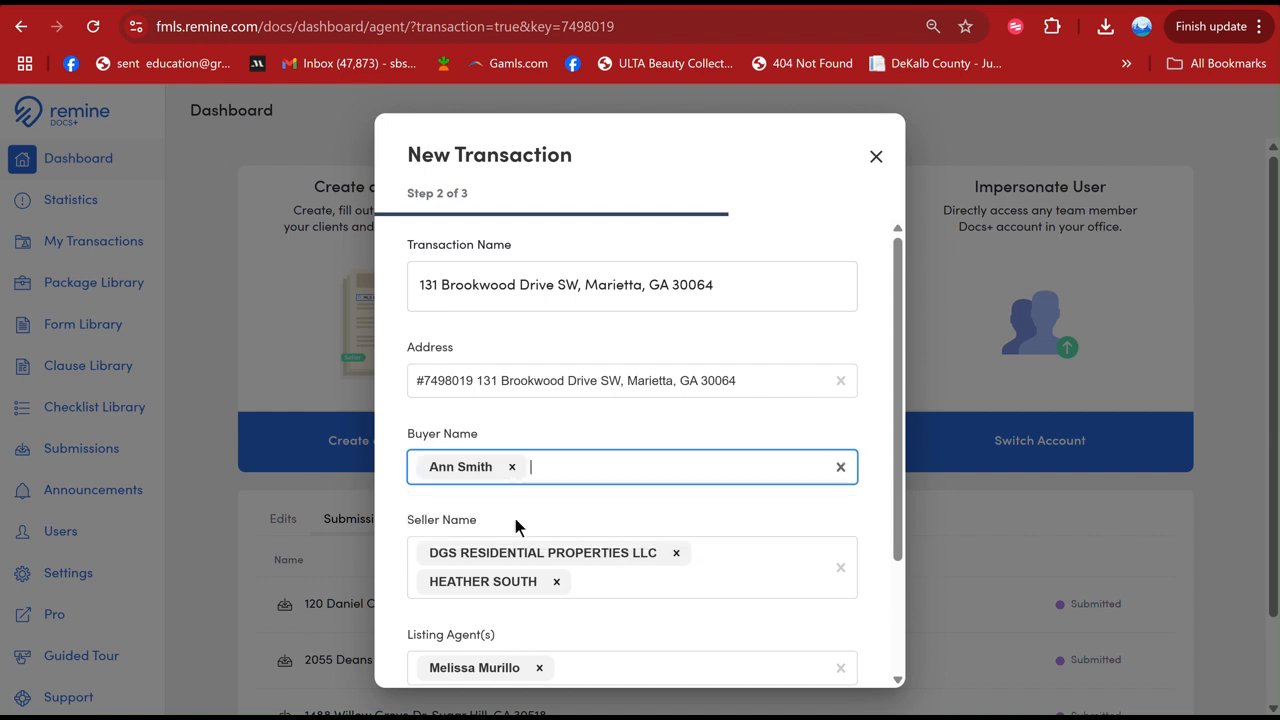
- Update the buyer's details with the contact's e-mail and the legal entity name ABC LLC
left_click(494, 469)
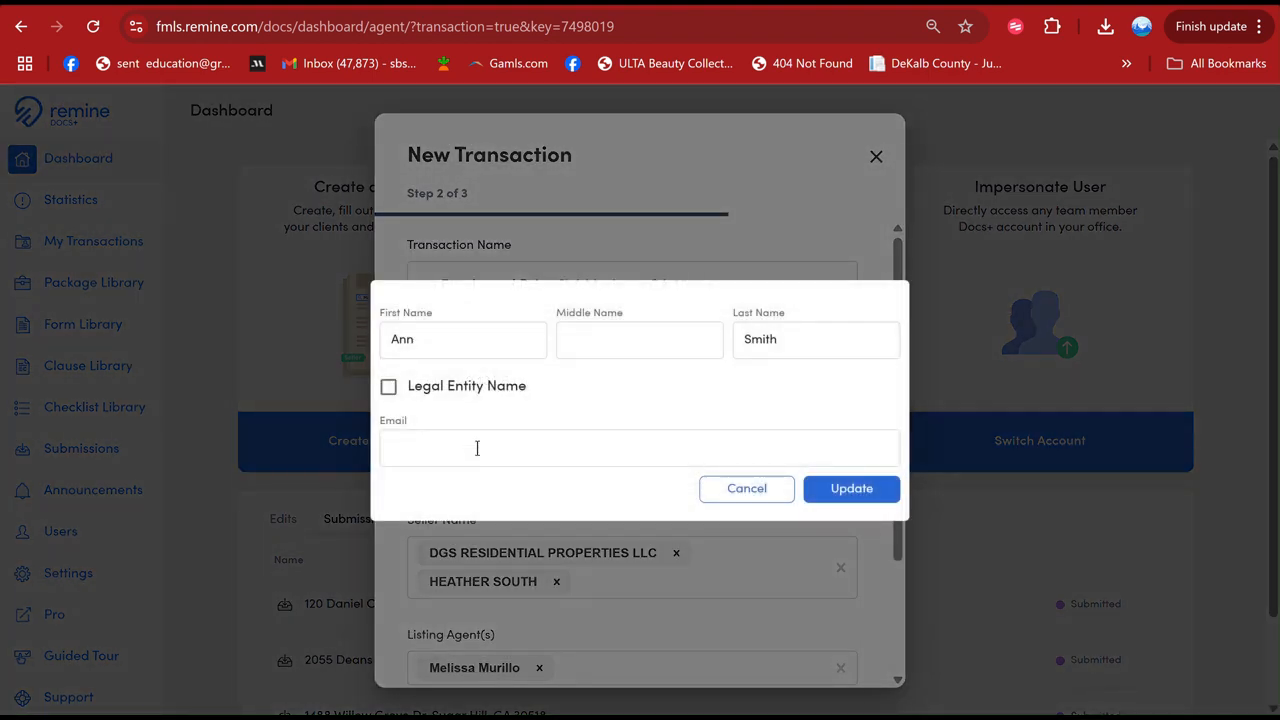
left_click(452, 452)
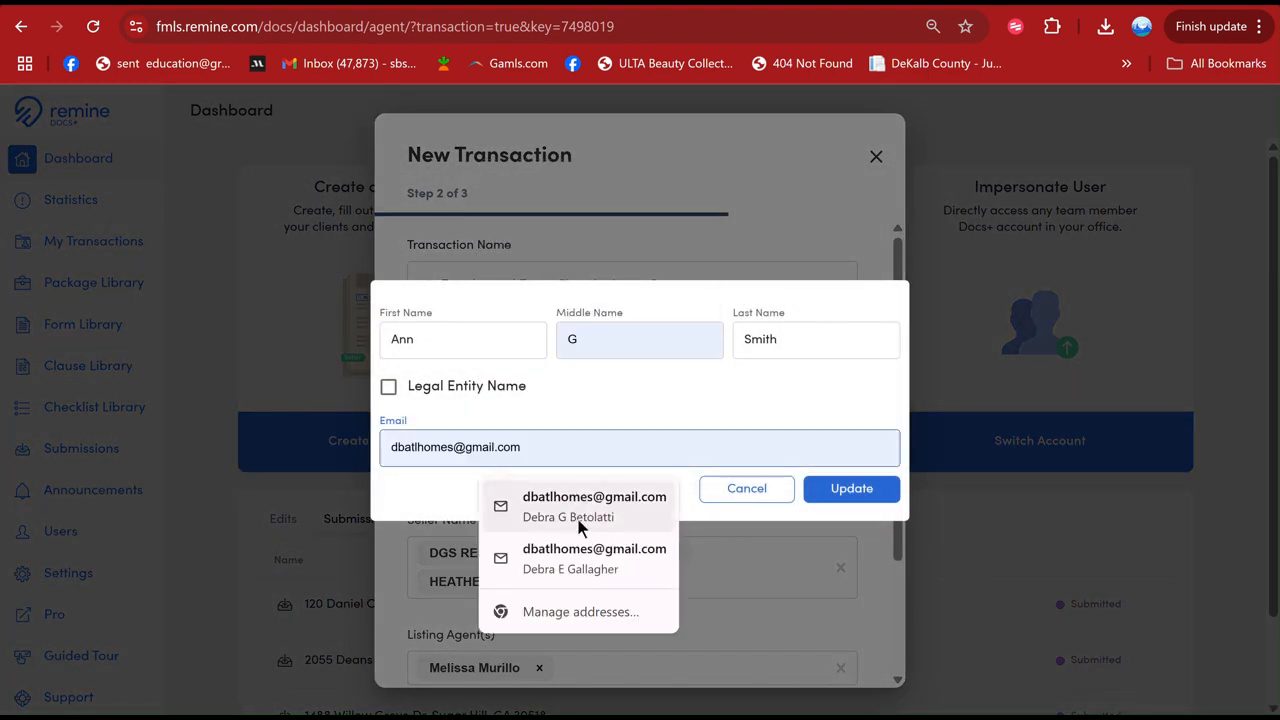
left_click(566, 505)
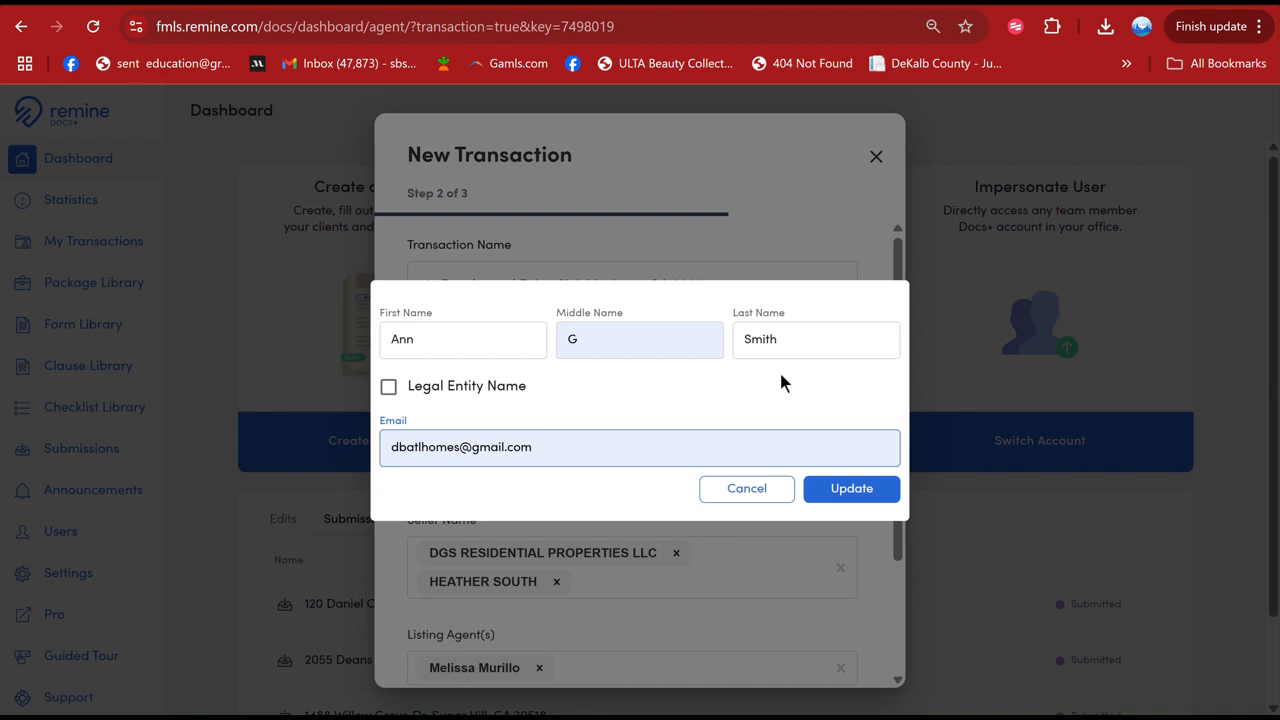
left_click(422, 389)
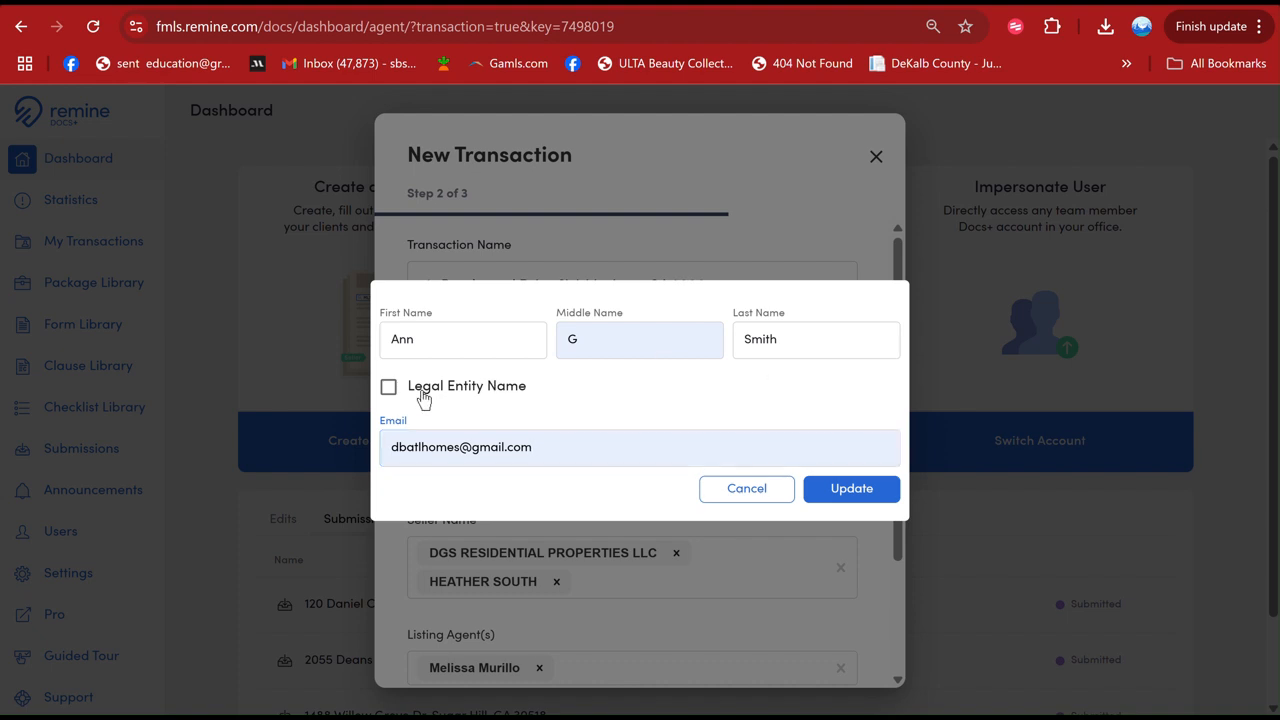
left_click(420, 411)
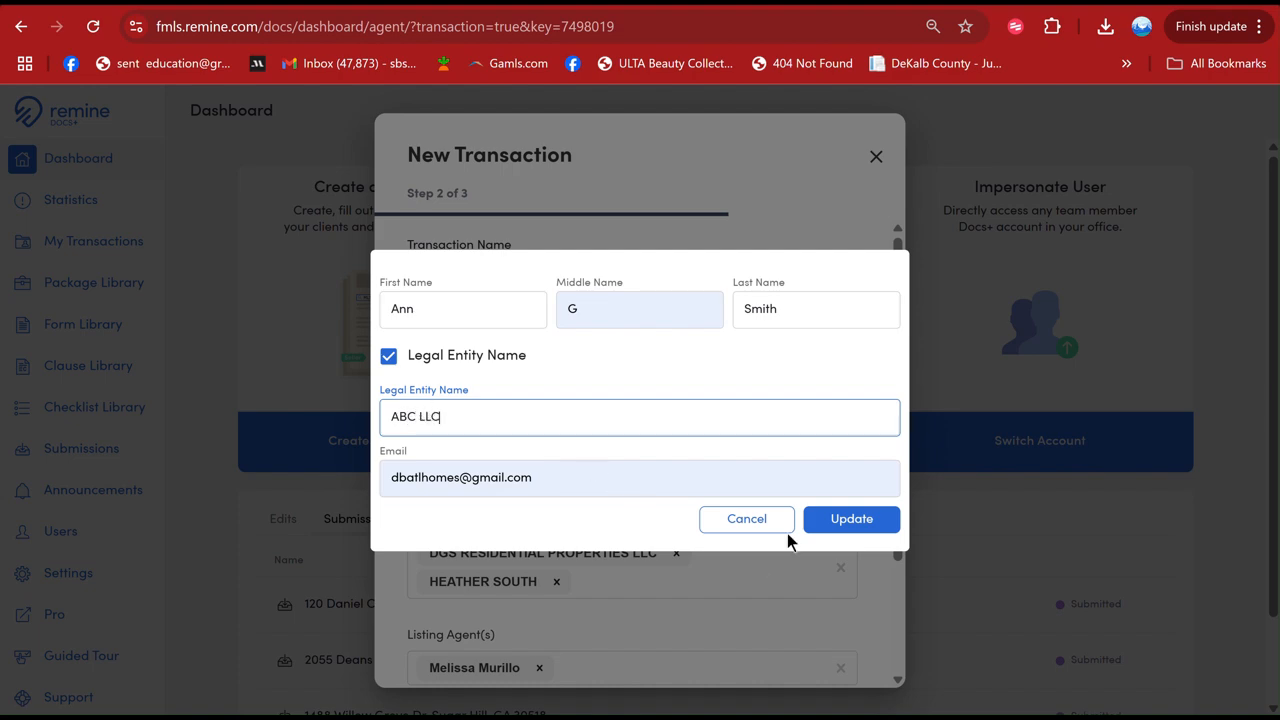
type("ABC LLC")
left_click(843, 520)
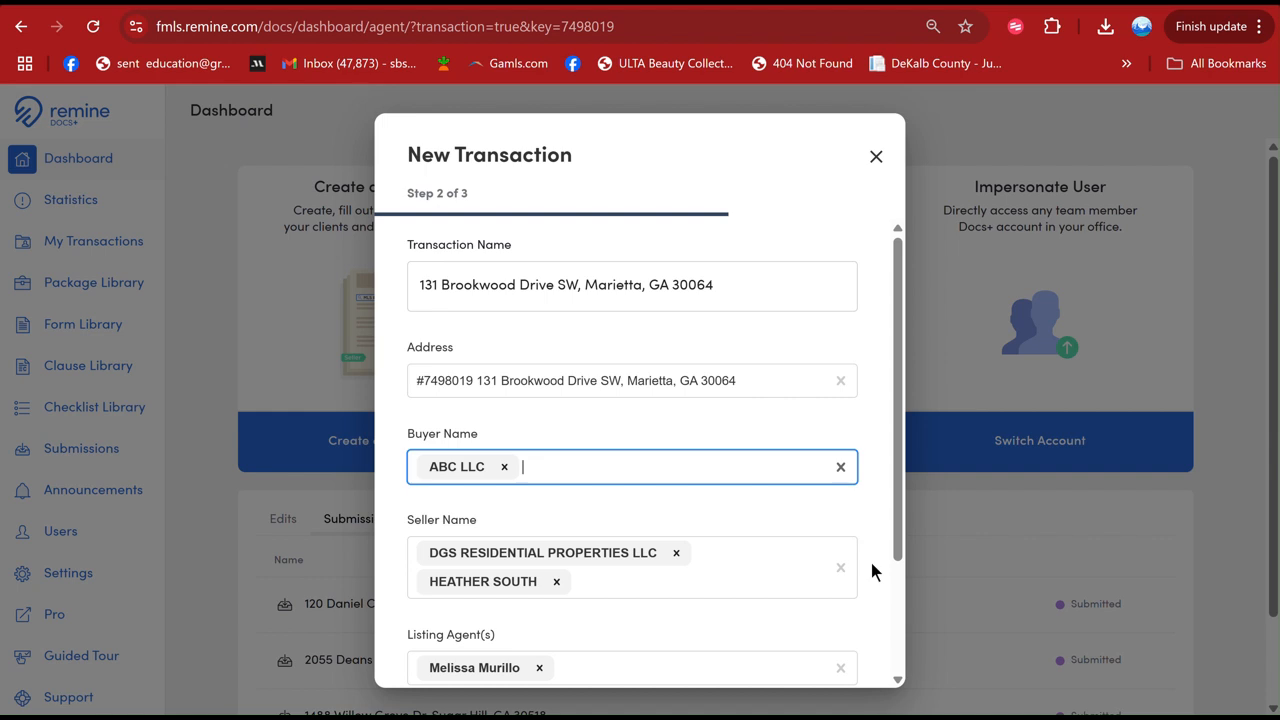
- Continue to document selection and expand the All Cash Buyer package under (MXOE01) Maximum One Executive Realtors
left_click(897, 625)
left_click(818, 637)
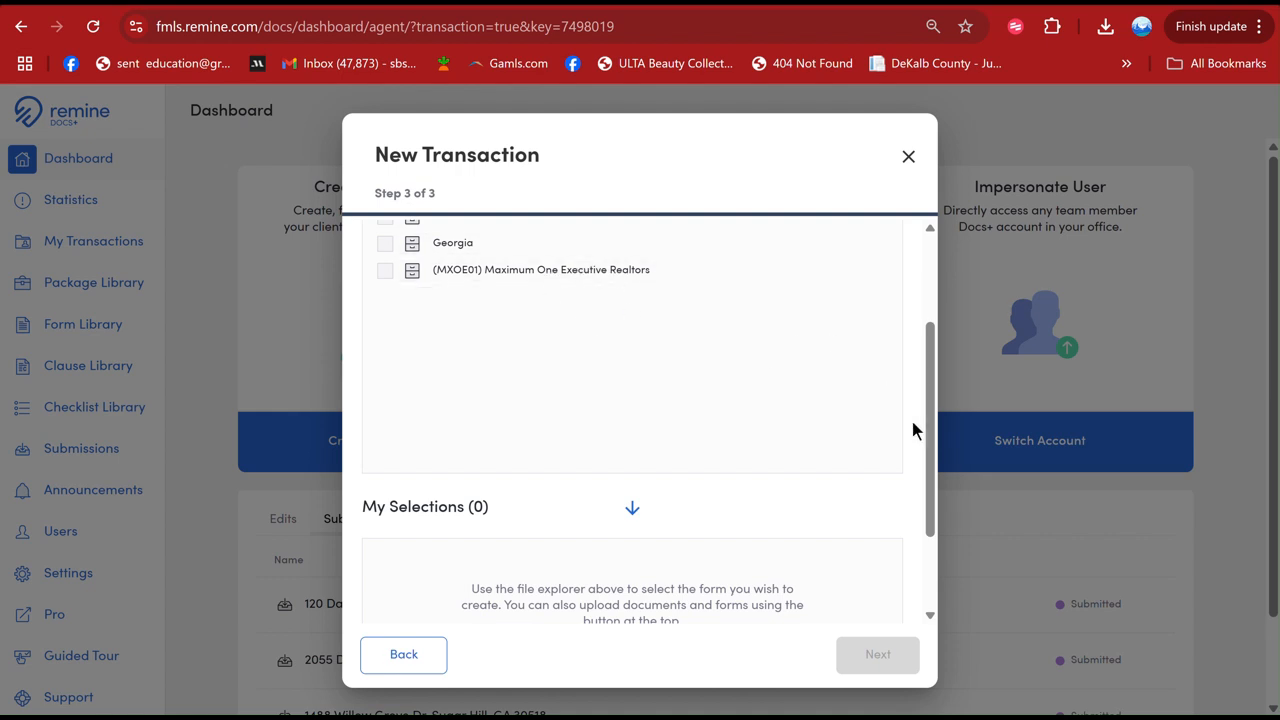
left_click_drag(932, 463, 890, 277)
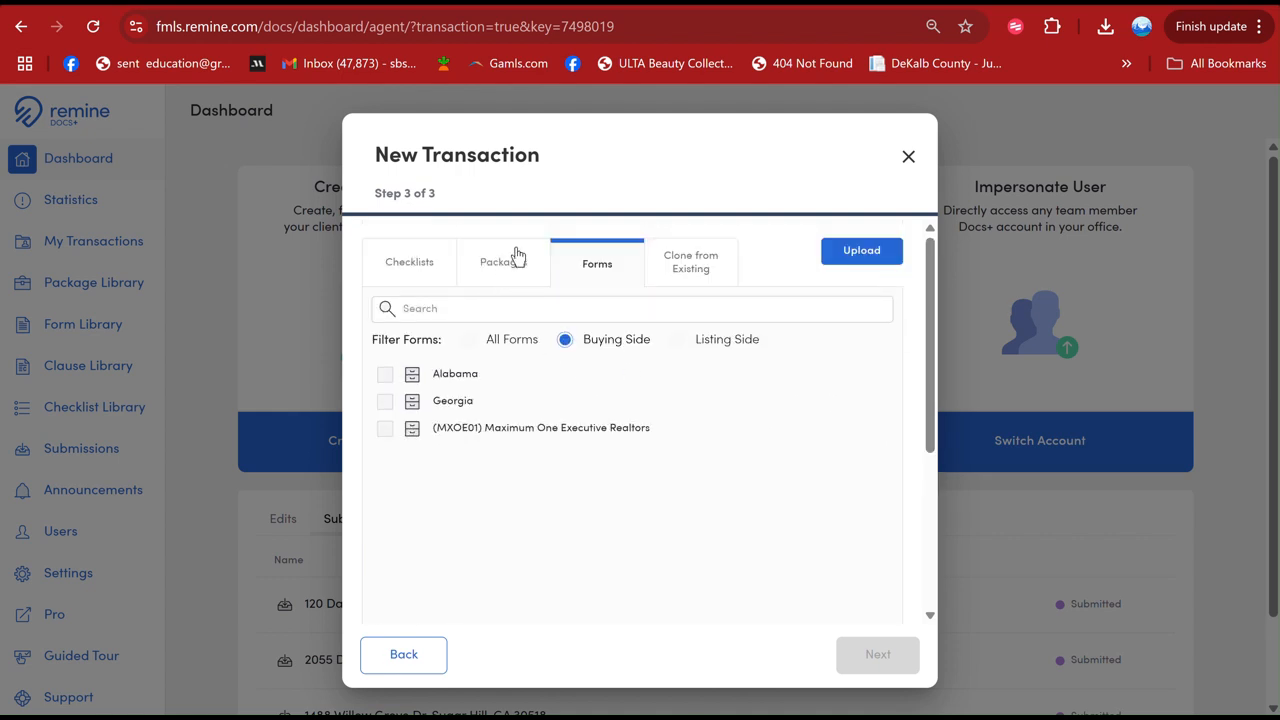
left_click(501, 272)
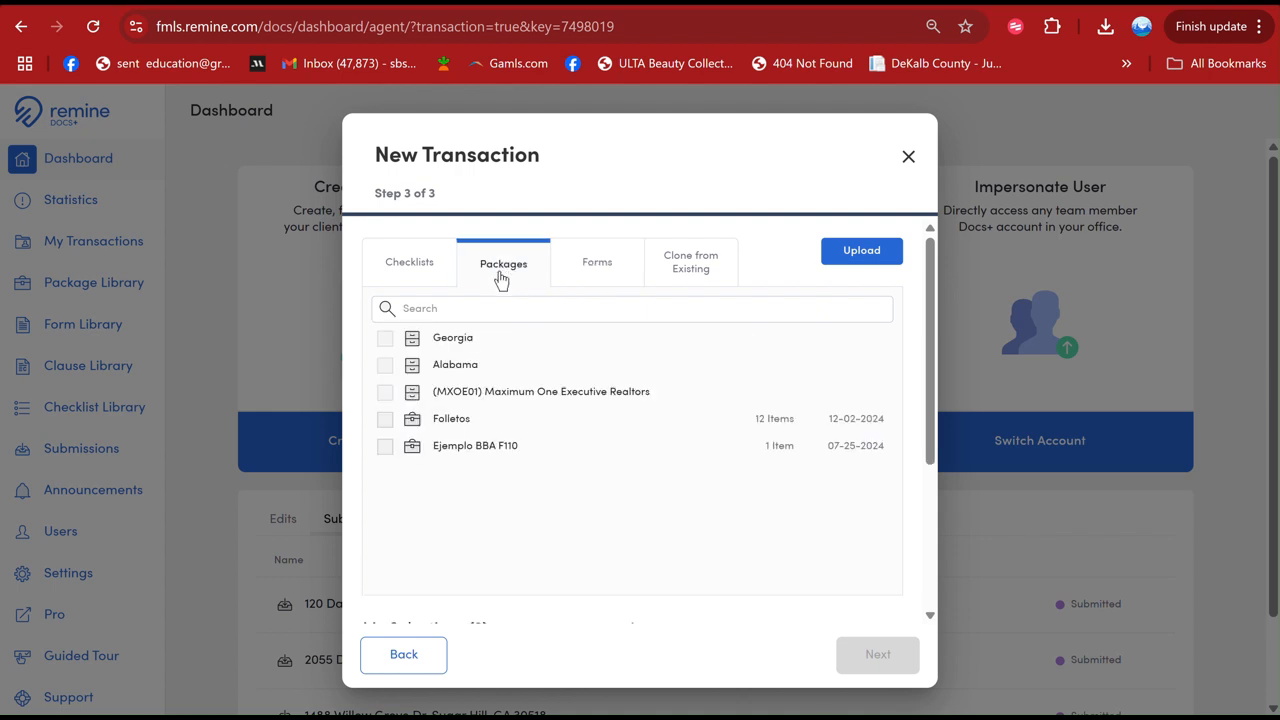
left_click(515, 401)
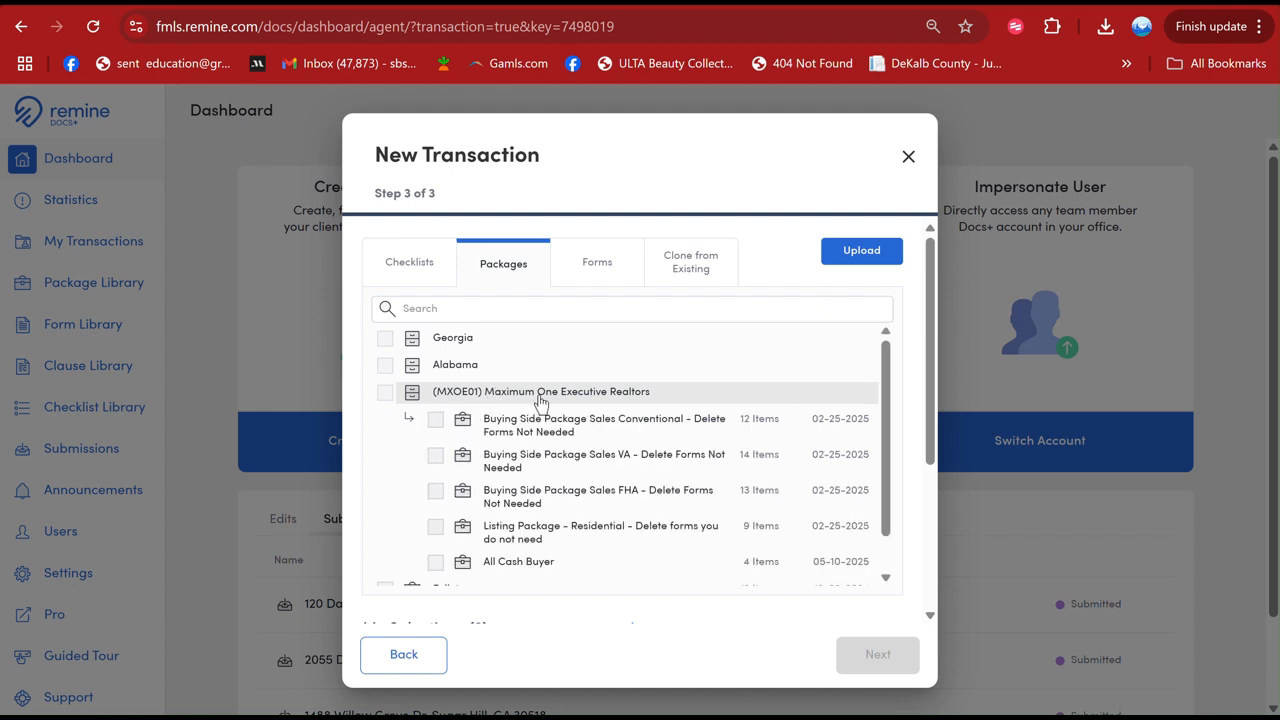
scroll(880, 431, "down", 1)
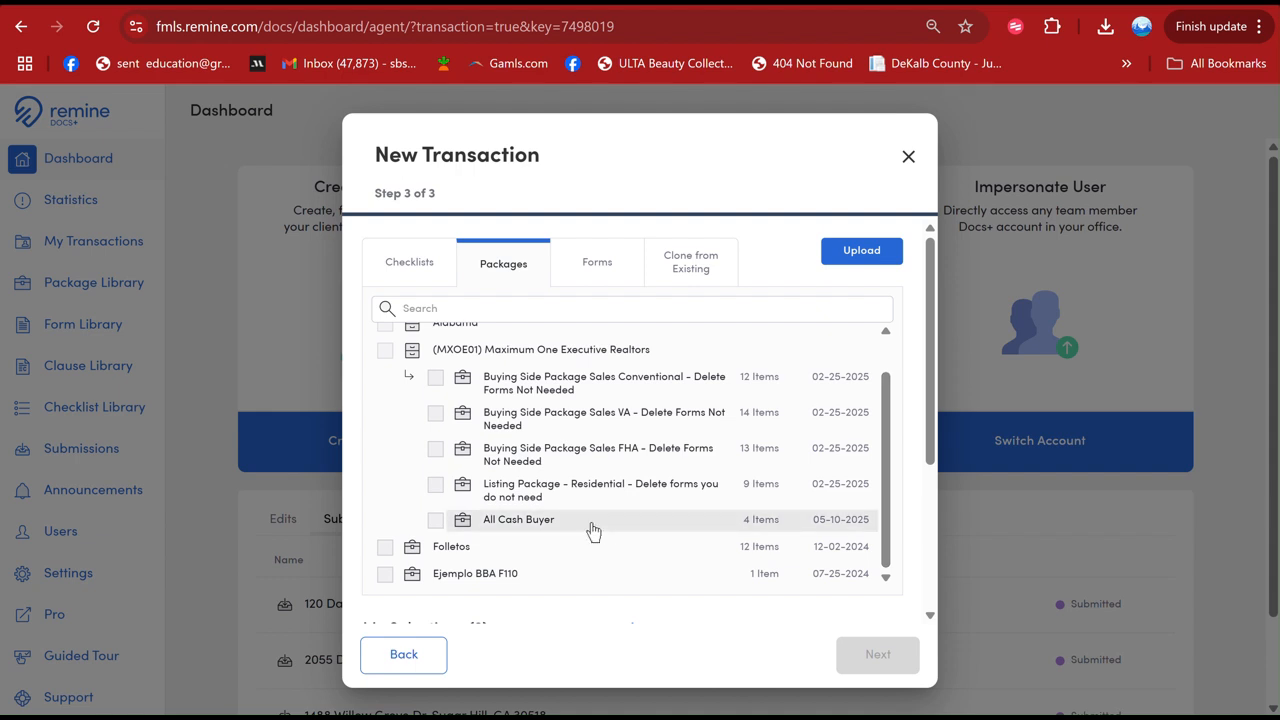
left_click(505, 521)
left_click_drag(886, 474, 889, 565)
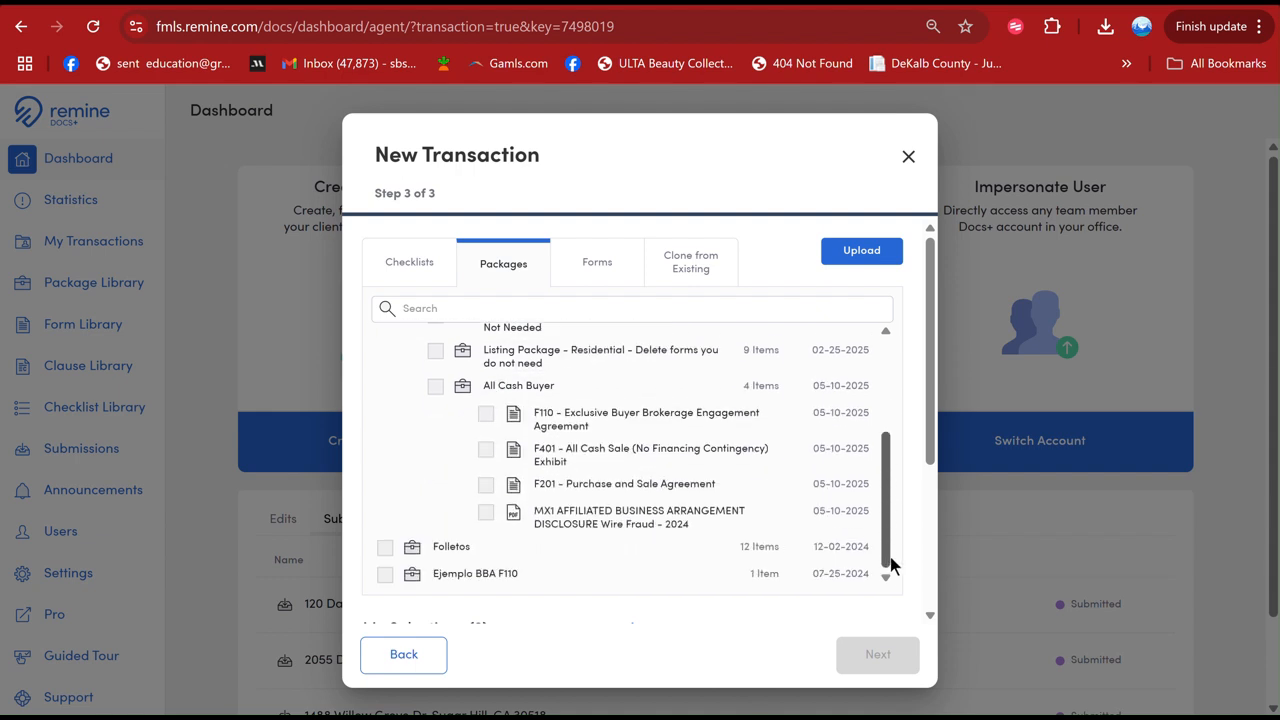
- Select only the F401 All Cash Sale Exhibit and F201 Purchase and Sale Agreement from the package and create the transaction
left_click(486, 416)
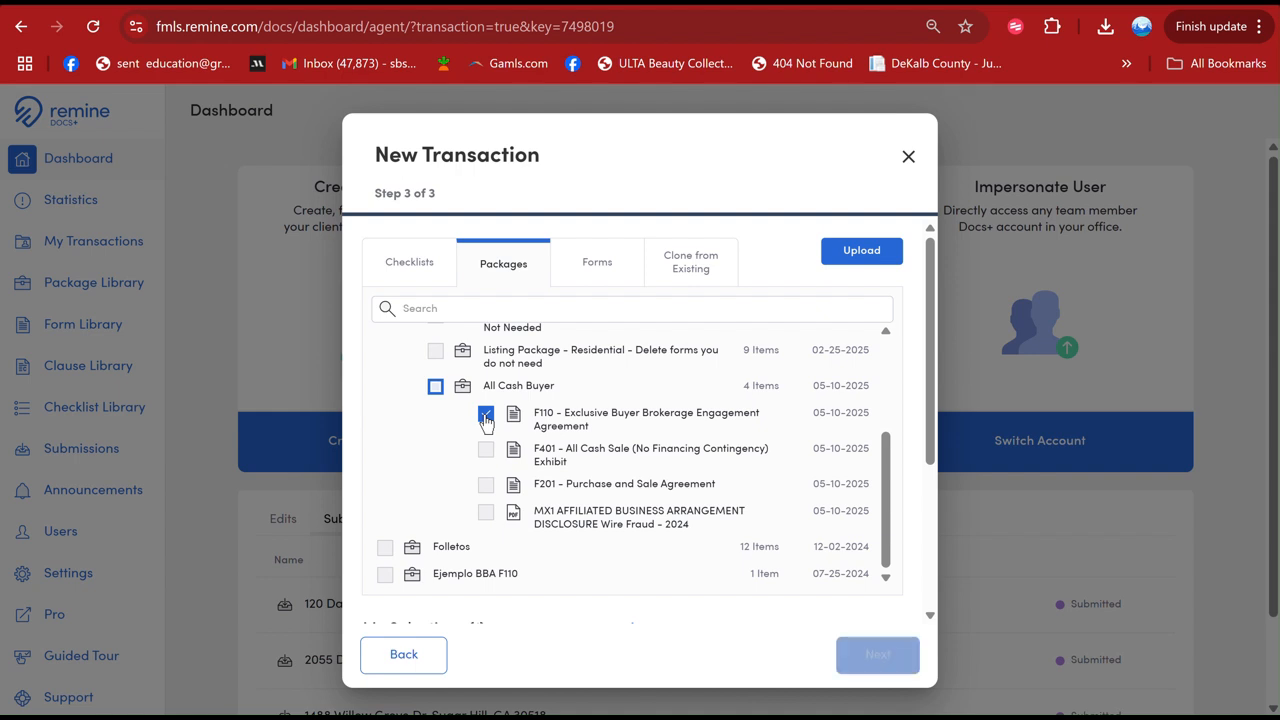
left_click(486, 450)
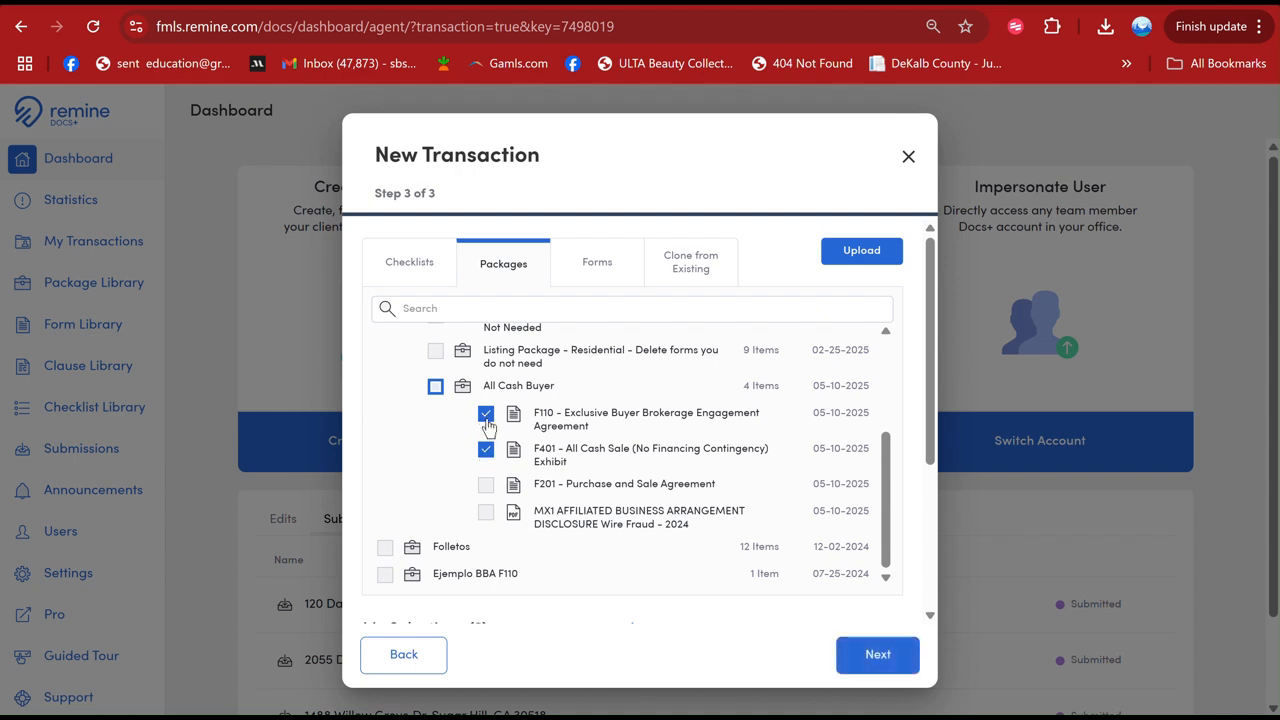
left_click(486, 416)
left_click(485, 485)
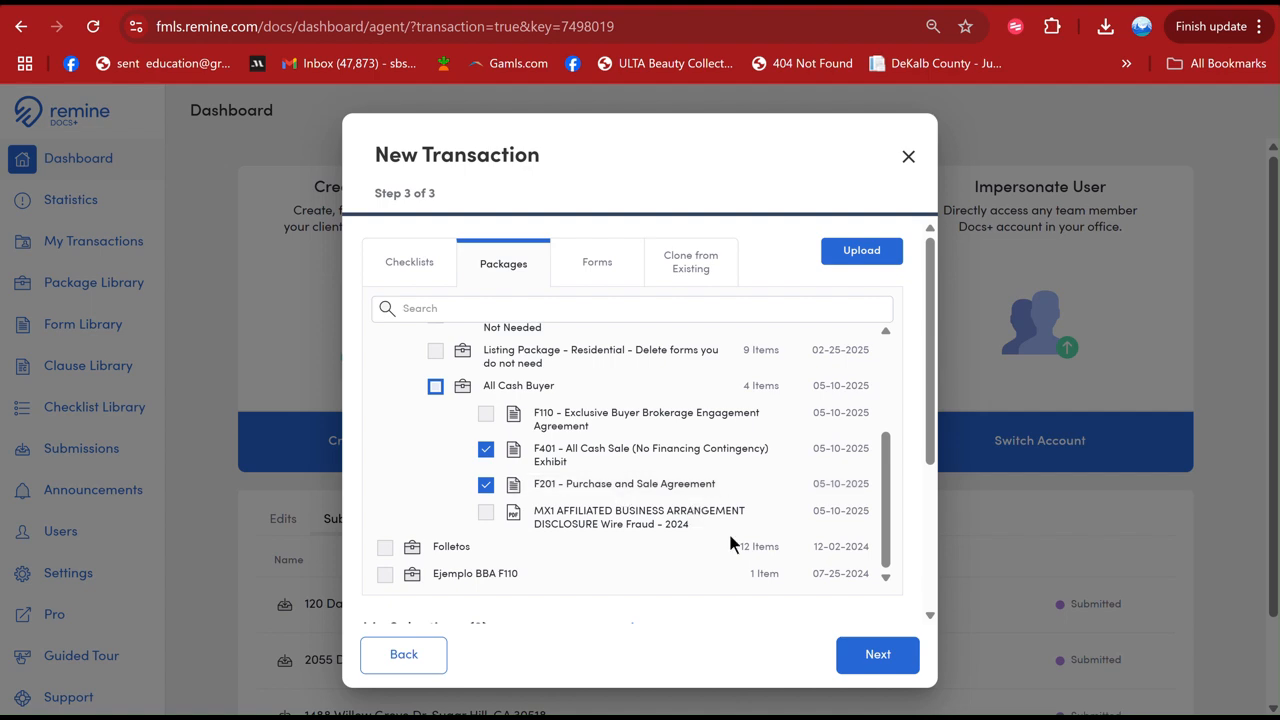
left_click(864, 660)
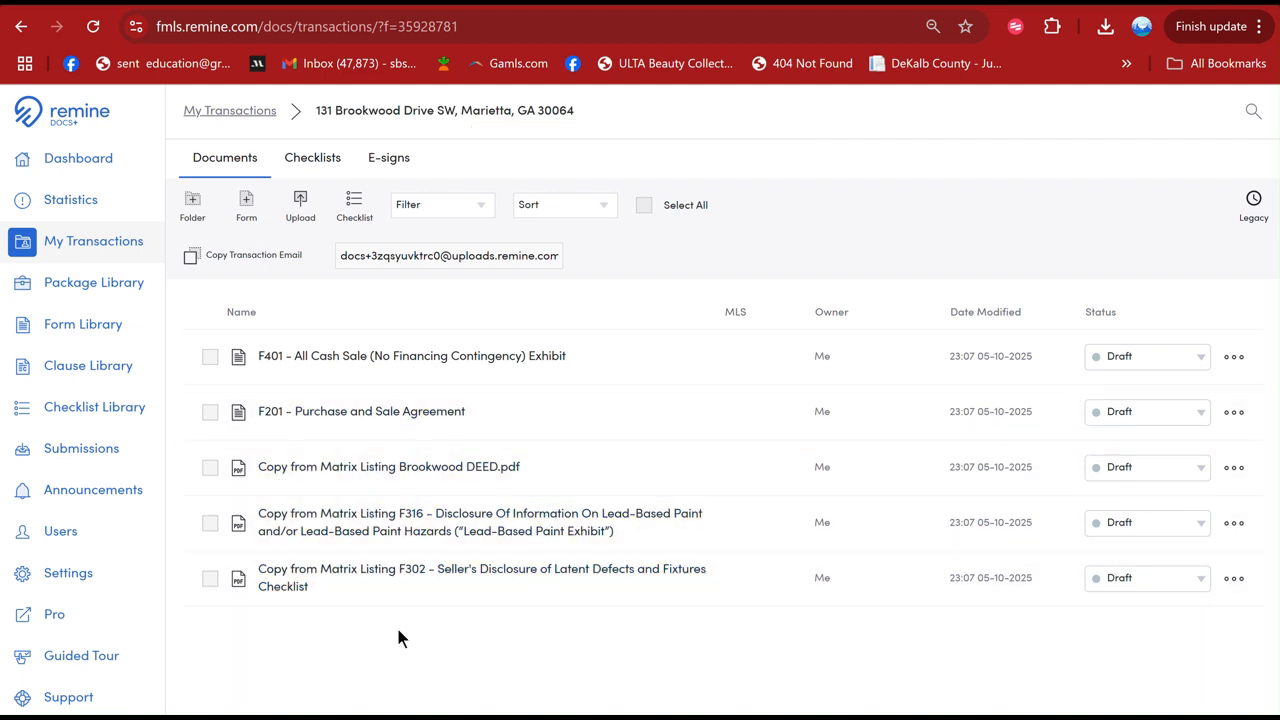
- Search the forms for F259 and add the F259 Buyer's Broker Compensation Agreement Exhibit to the transaction
left_click(251, 228)
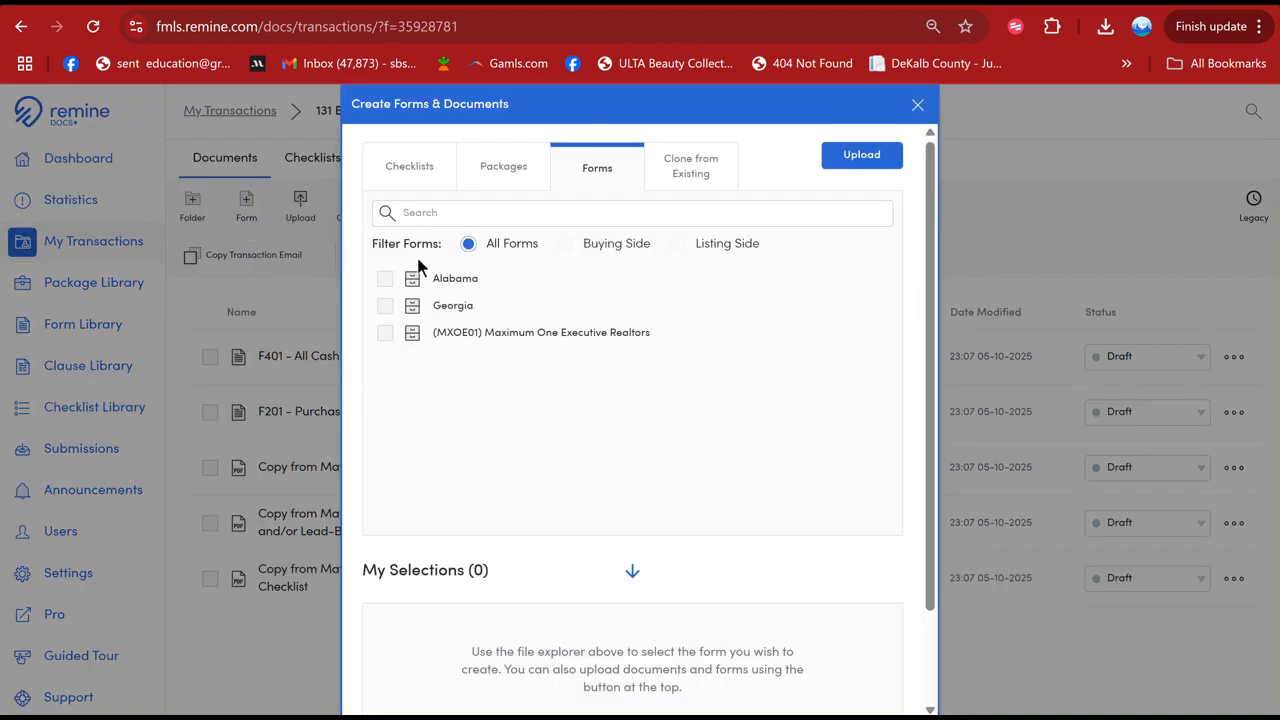
left_click(443, 214)
type("F2")
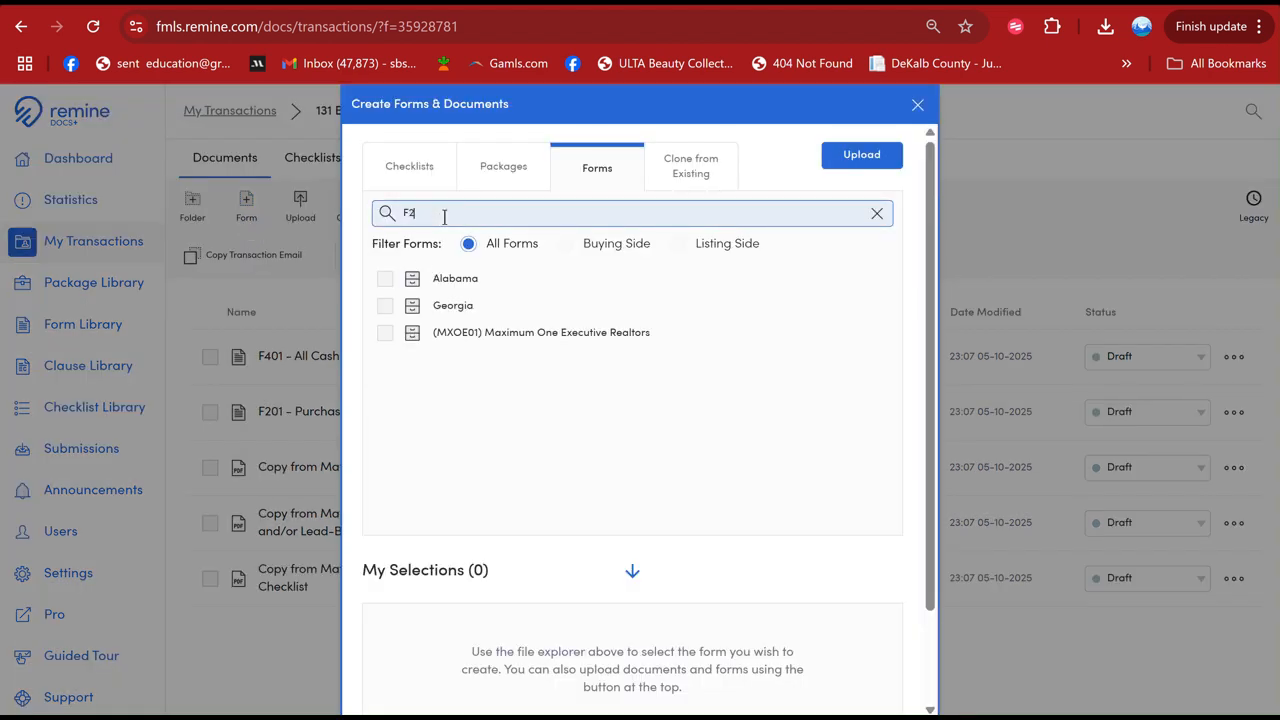
type("59")
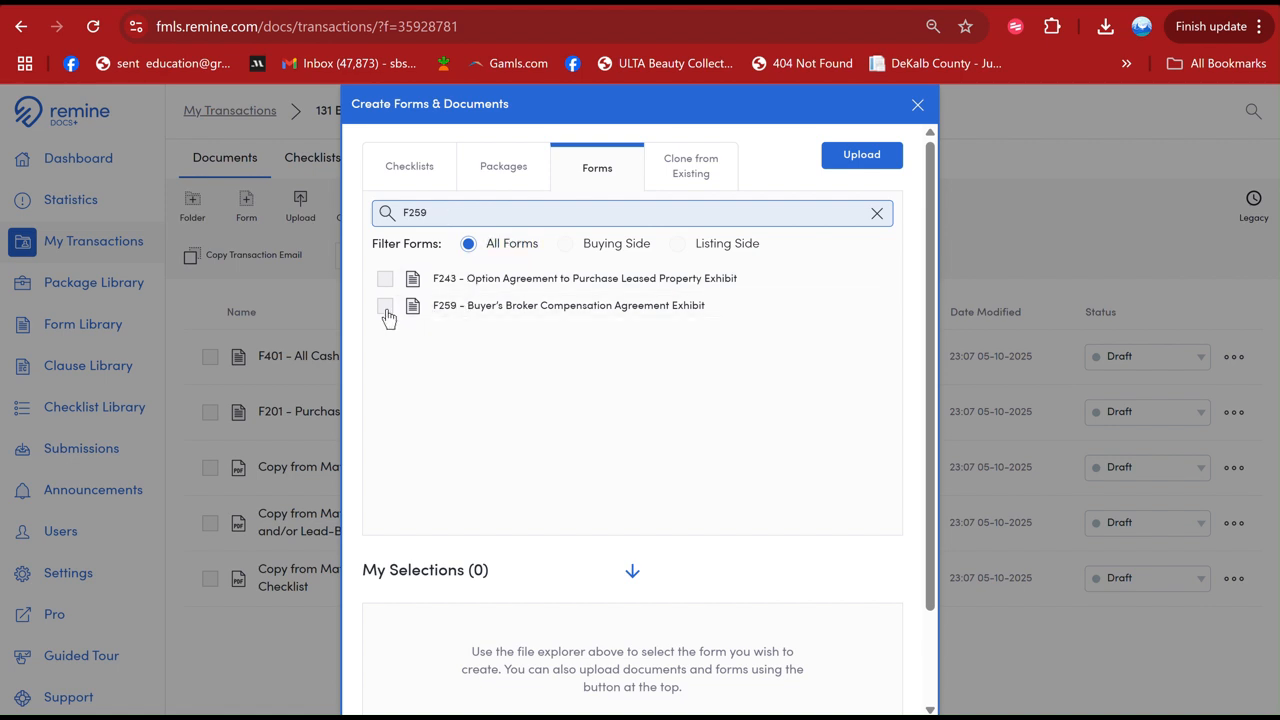
left_click(386, 308)
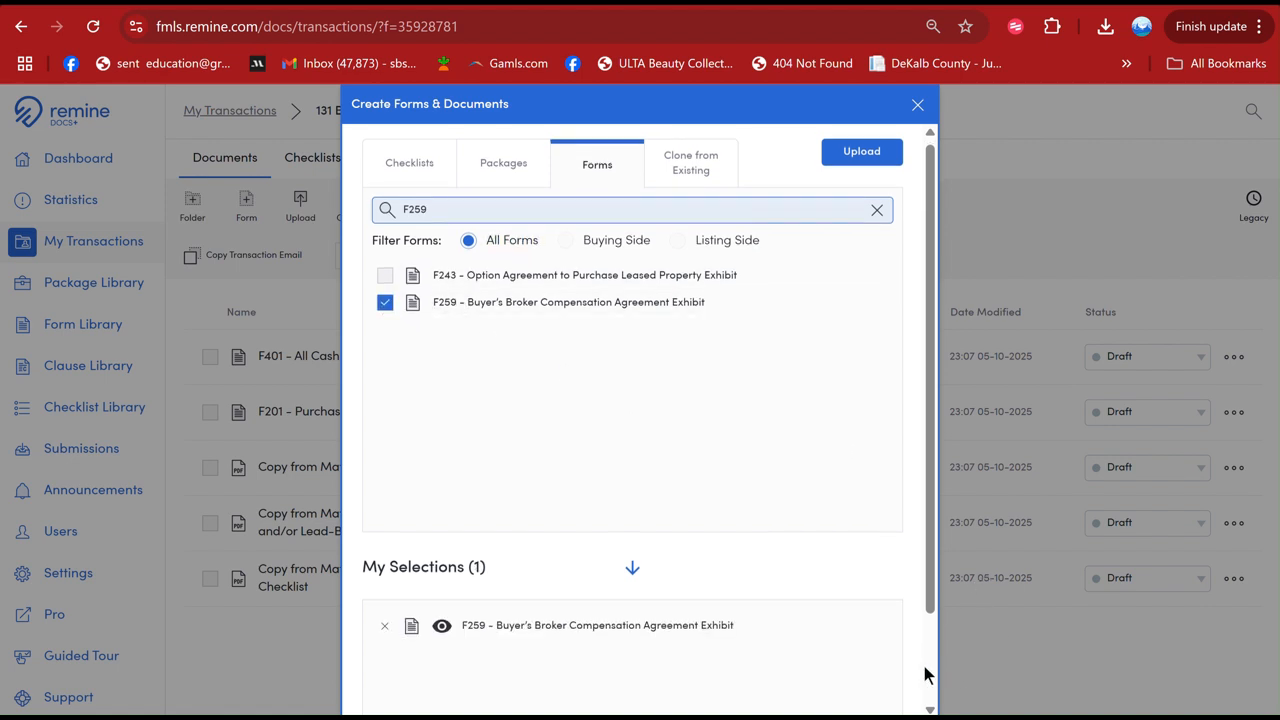
scroll(915, 674, "down", 2)
left_click(870, 677)
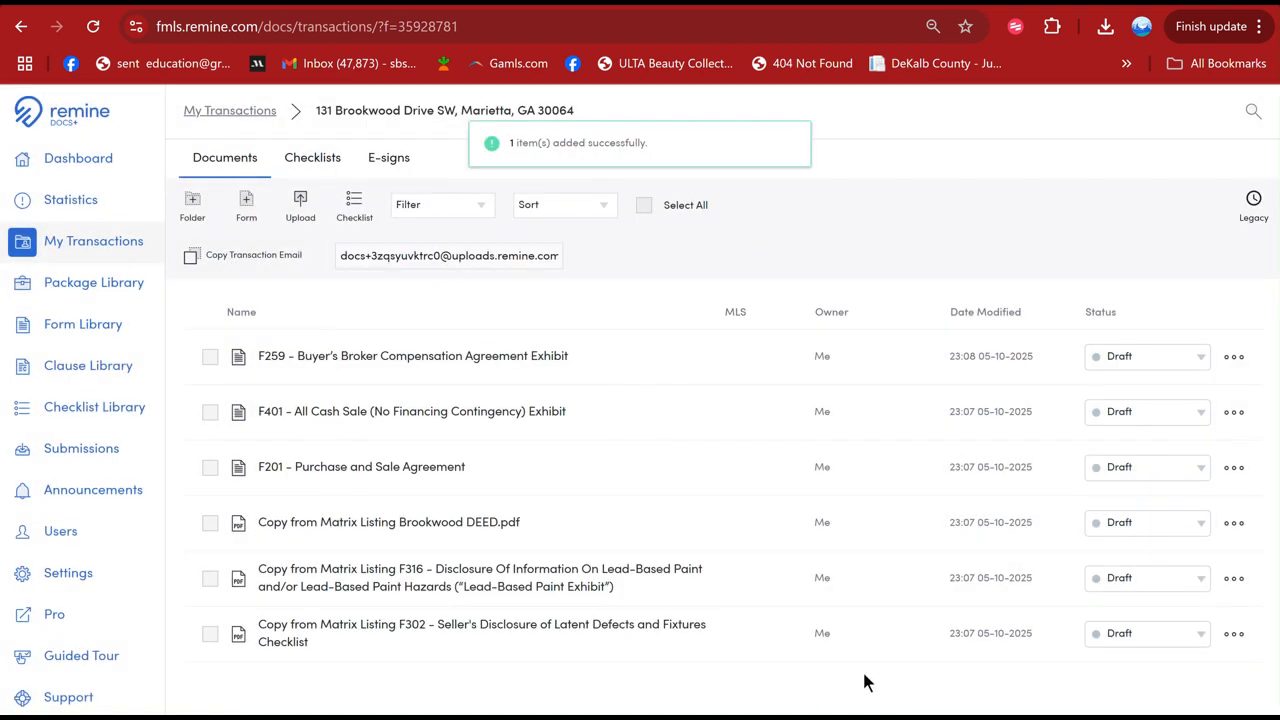
- Move the F201 Purchase and Sale Agreement to the first place in the document list, above F259 and F401, and open it
left_click_drag(382, 487, 375, 403)
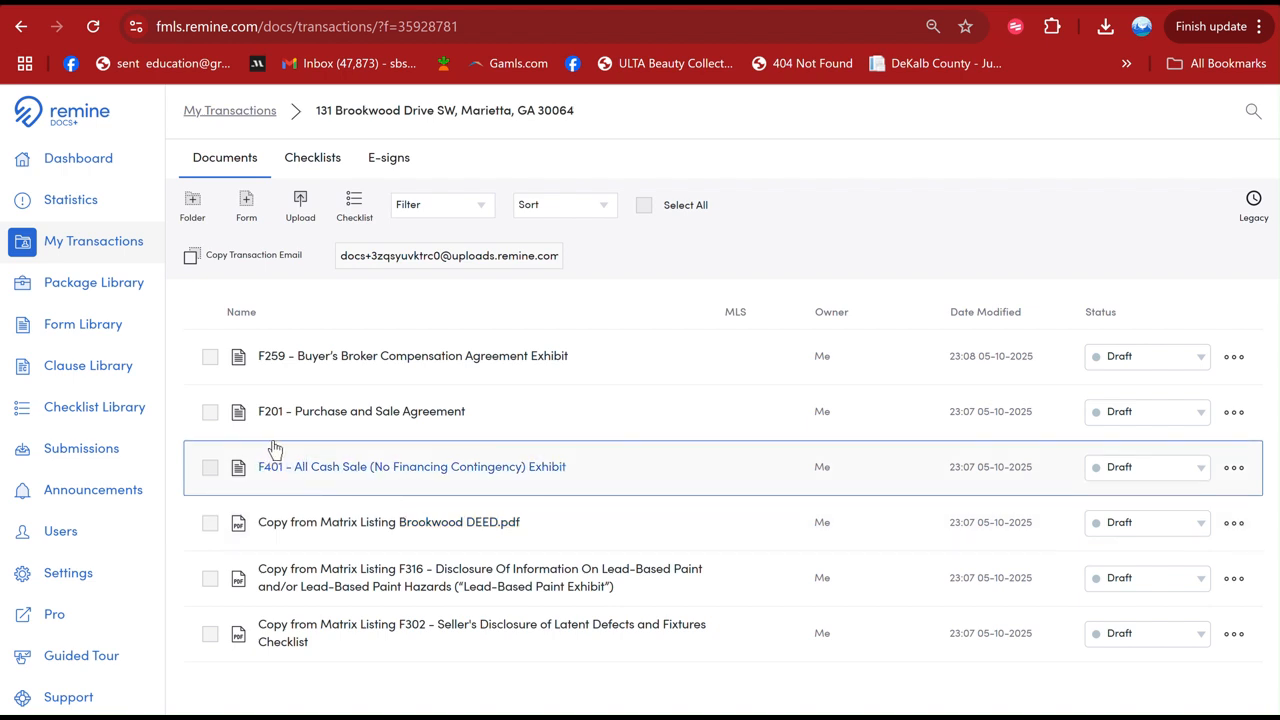
left_click_drag(380, 411, 381, 343)
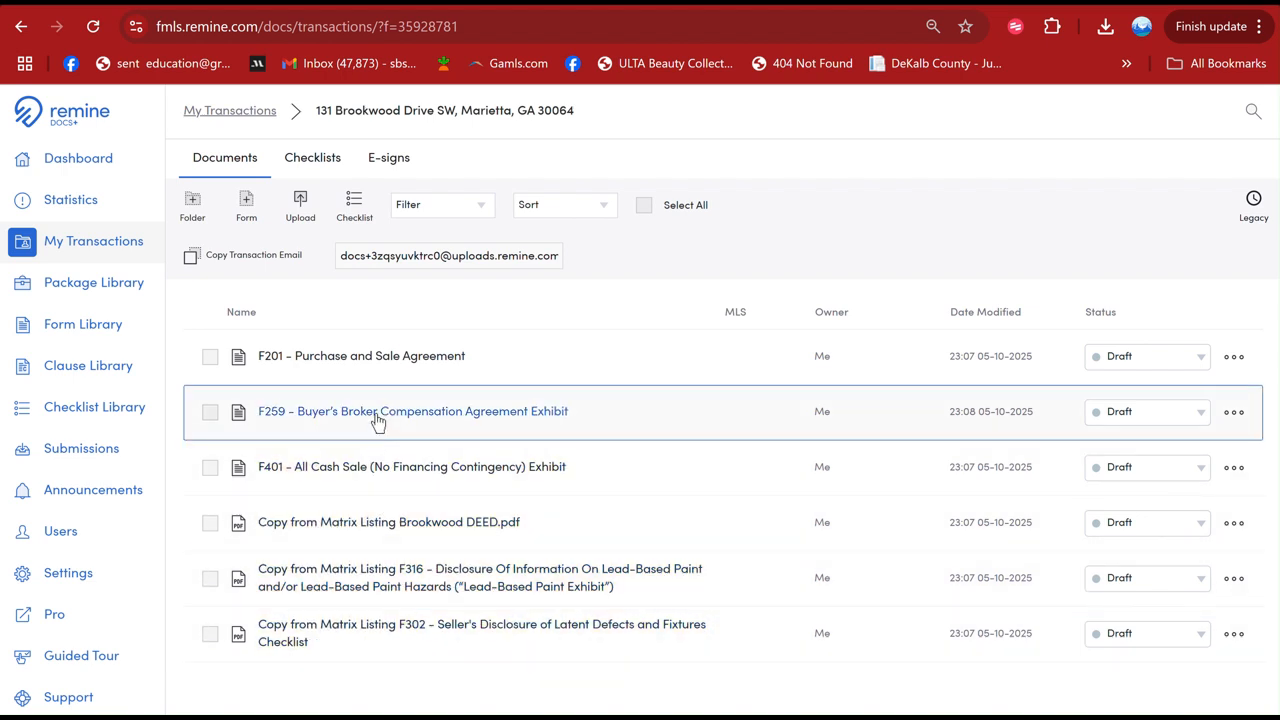
left_click(343, 357)
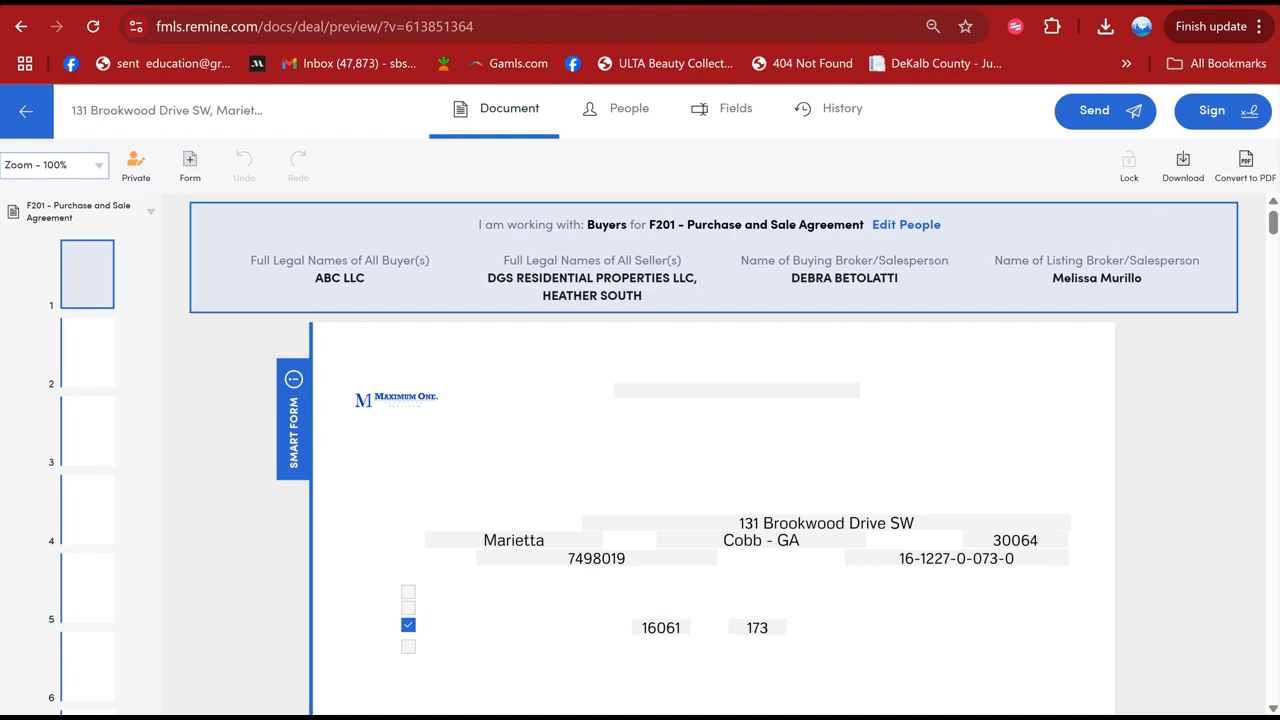
- Delete the last letters of the Closing Law Firm entry in section 5 and re-enter them so it reads Shafritz & Dean
left_click_drag(1275, 227, 1275, 239)
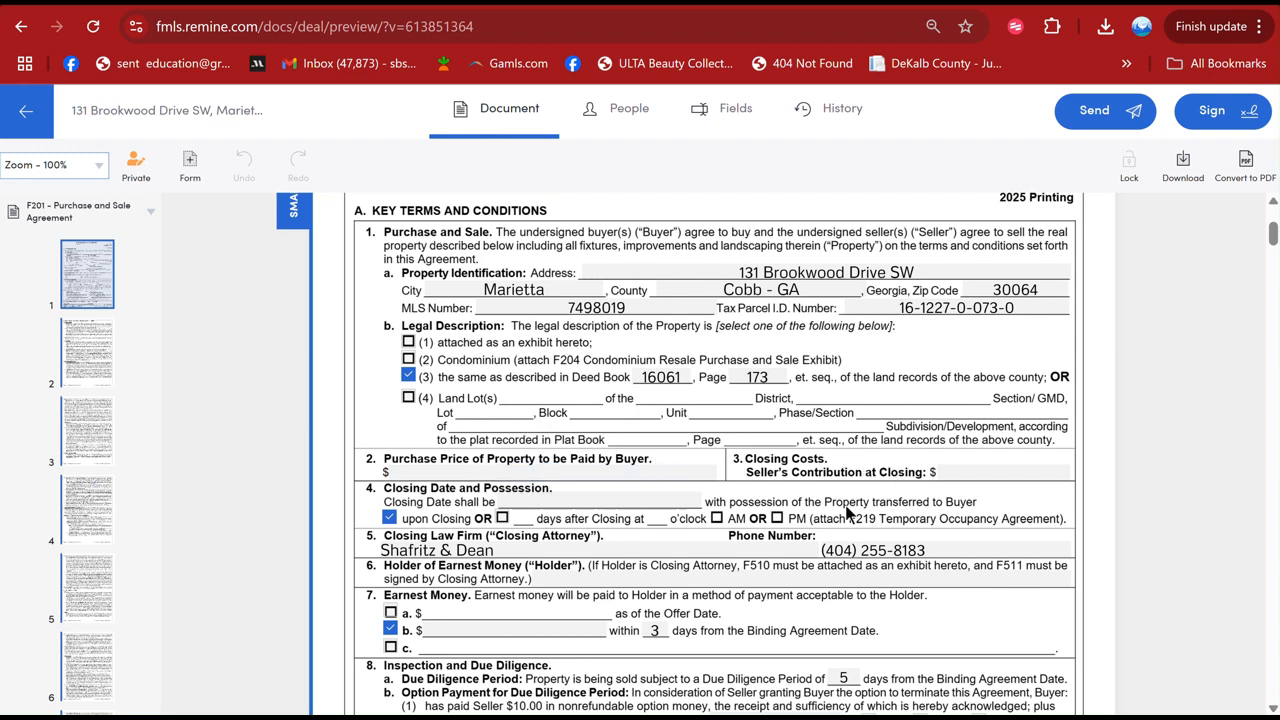
left_click(503, 553)
key("BackSpace")
key("BackSpace")
key("BackSpace")
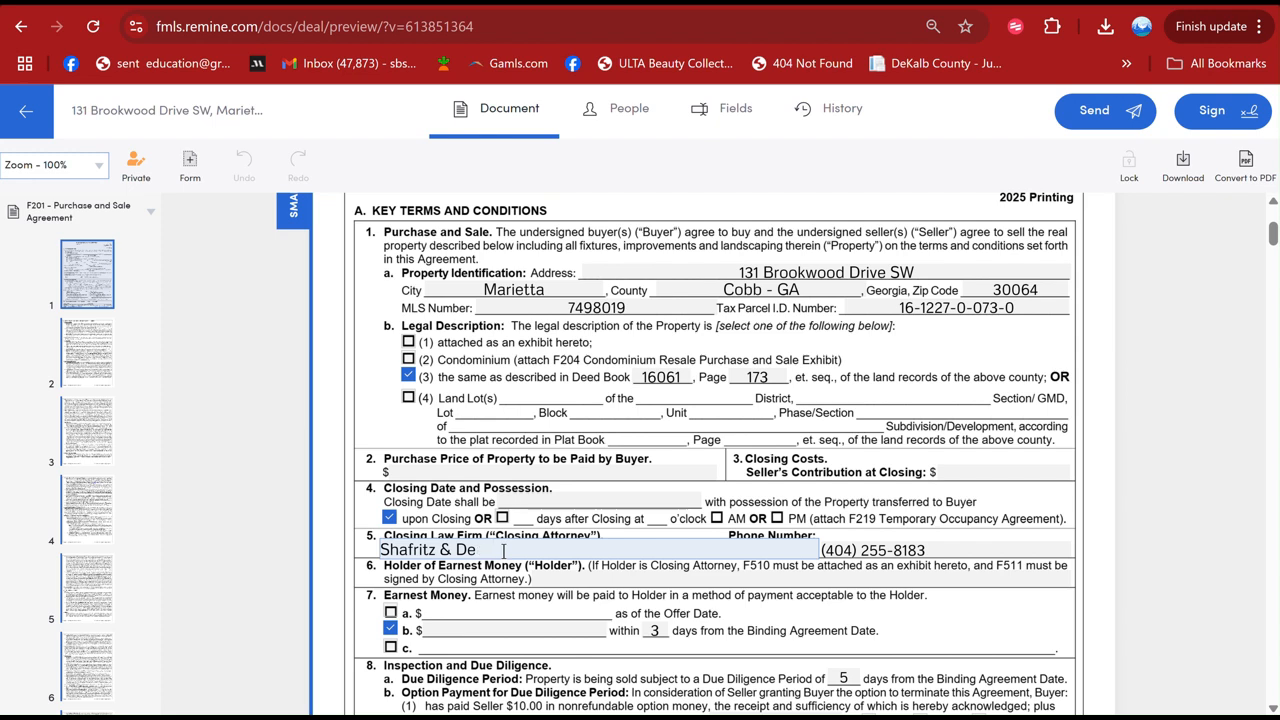
type("ean")
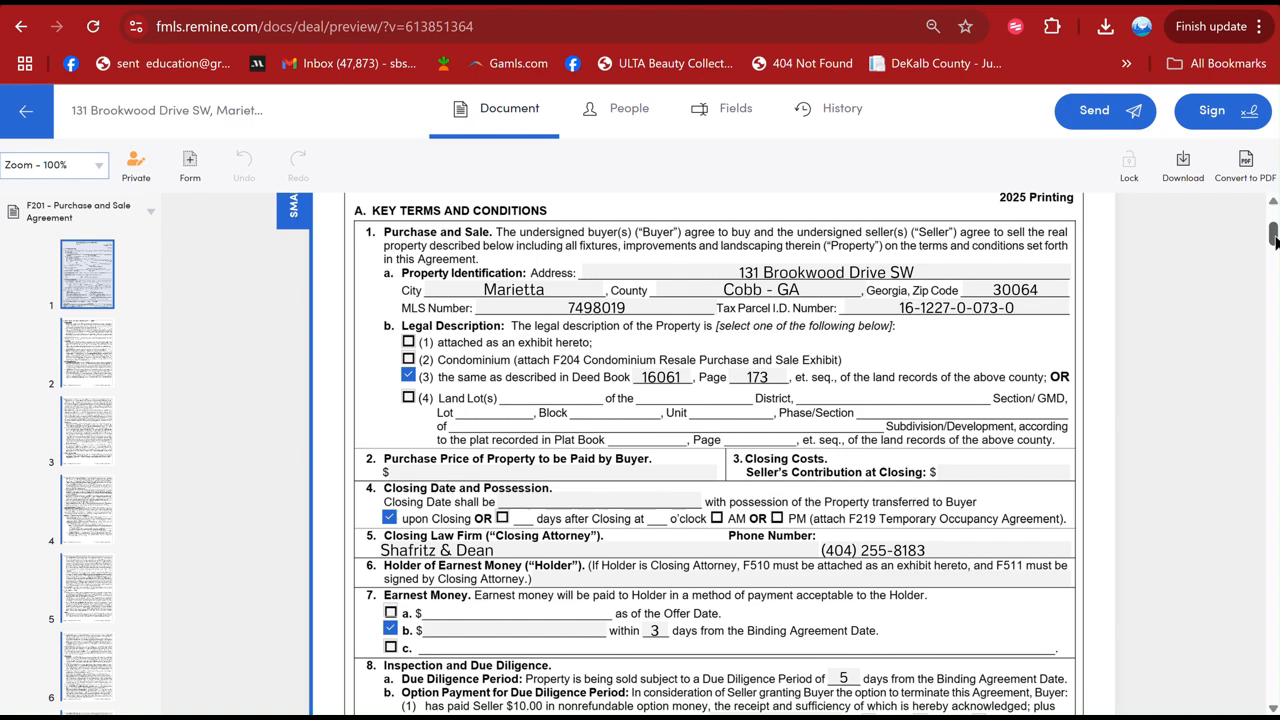
- Review the rest of page 1 of the agreement, from earnest money through brokerage relationships and initials, and return to its beginning
left_click_drag(1275, 242, 1275, 261)
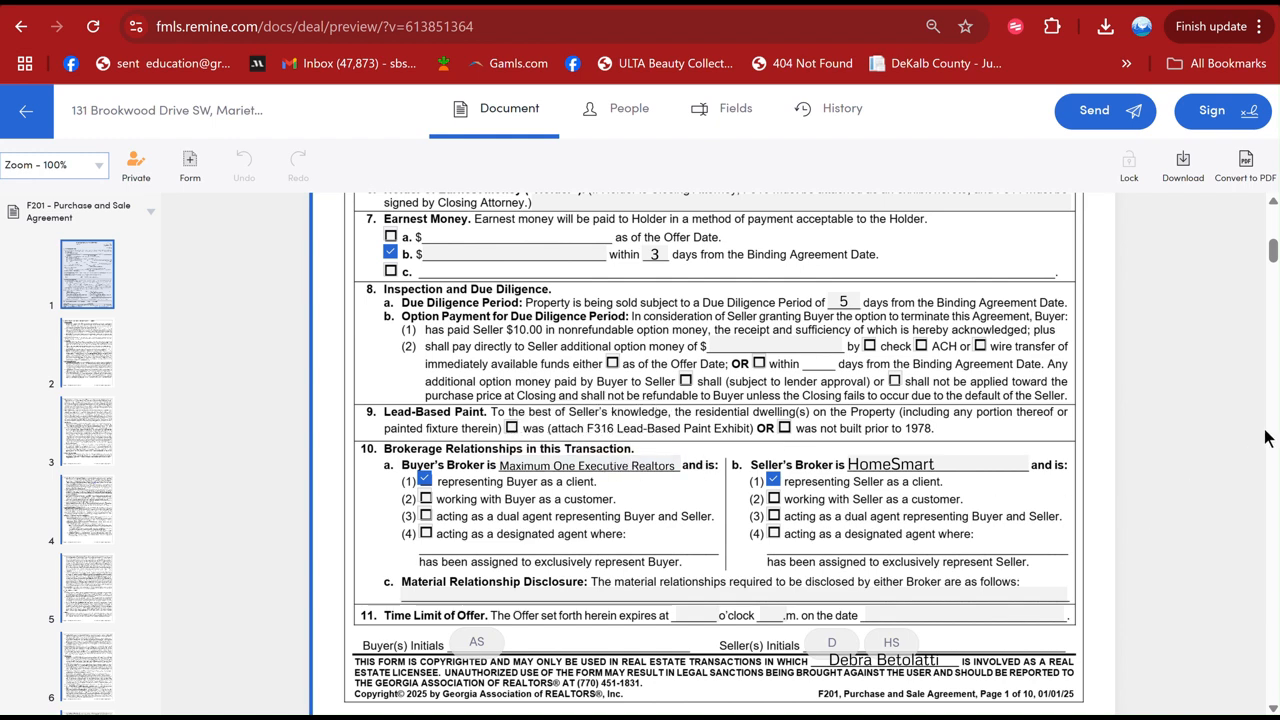
left_click_drag(1274, 252, 1270, 210)
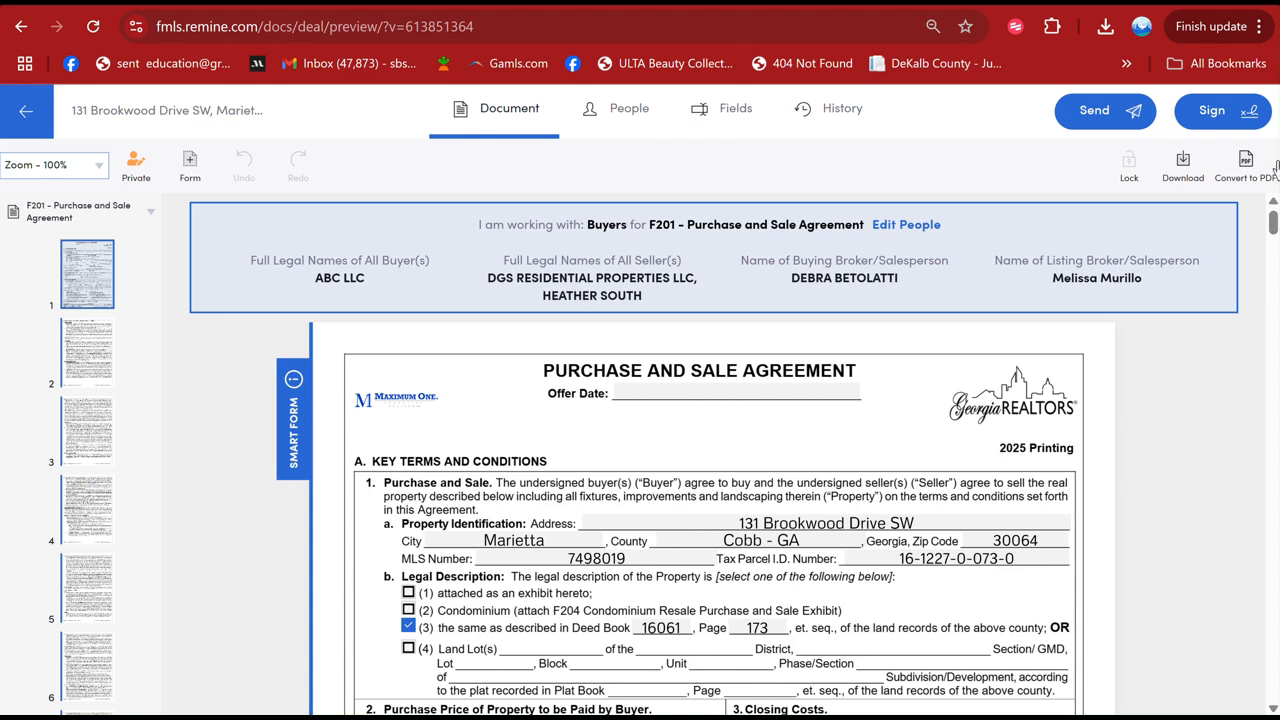